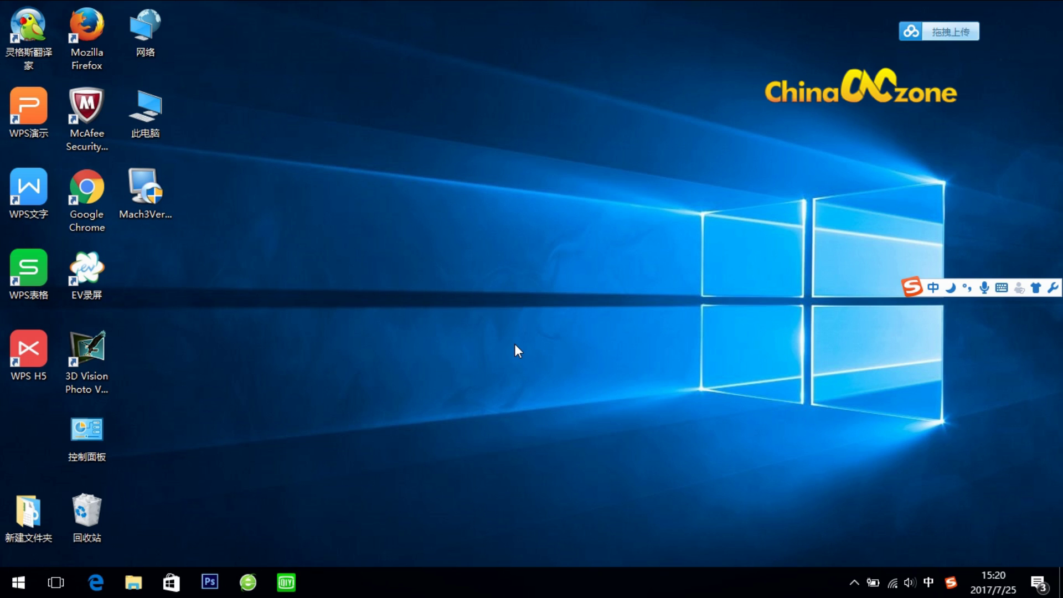
# - Start the Mach3 installer, agree to the license terms, and accept C:\Mach3 as the installation folder
pyautogui.click(172, 204)
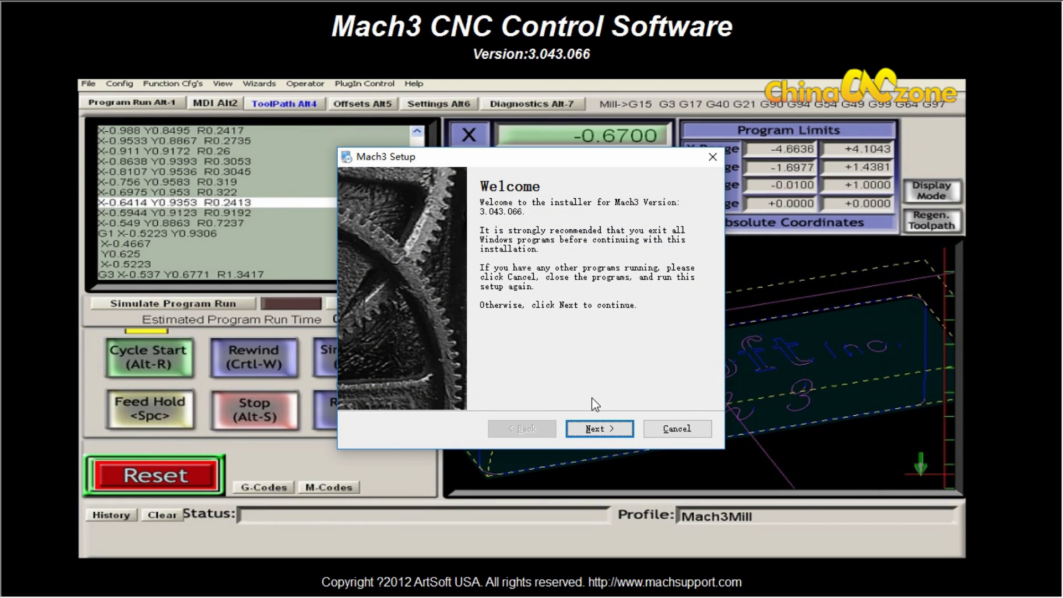
pyautogui.click(600, 429)
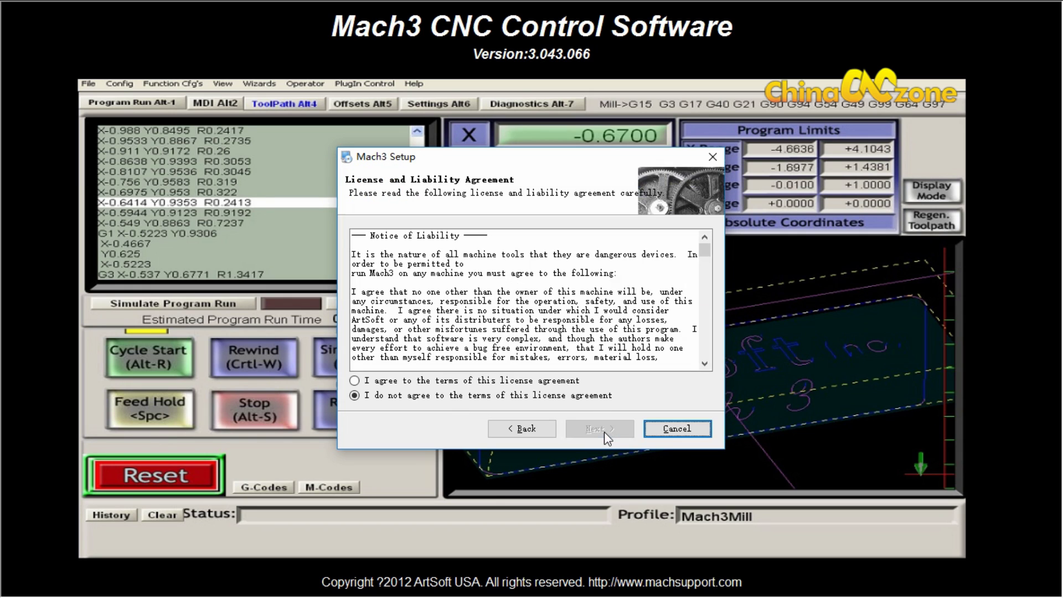
pyautogui.click(360, 381)
pyautogui.click(576, 425)
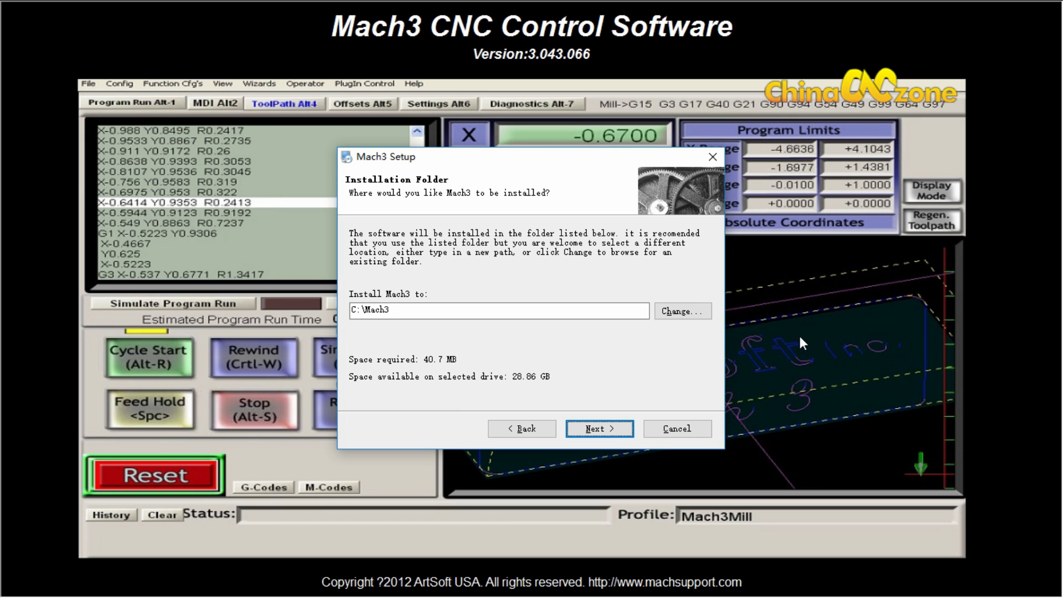
pyautogui.click(605, 427)
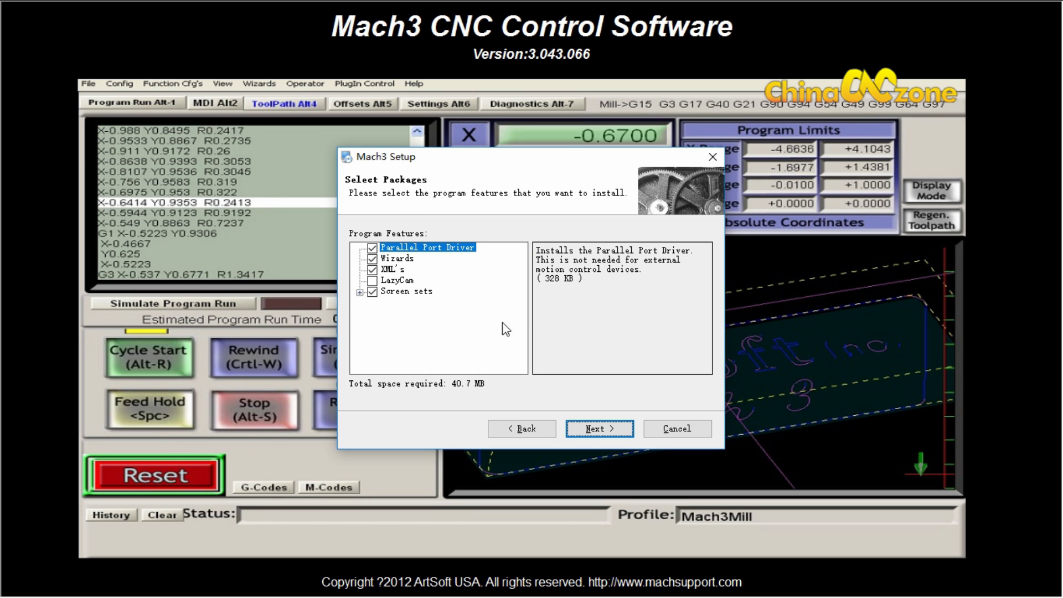
# - Install Mach3 with the default program features and the parallel port driver, without custom profiles, and finish the setup
pyautogui.click(599, 429)
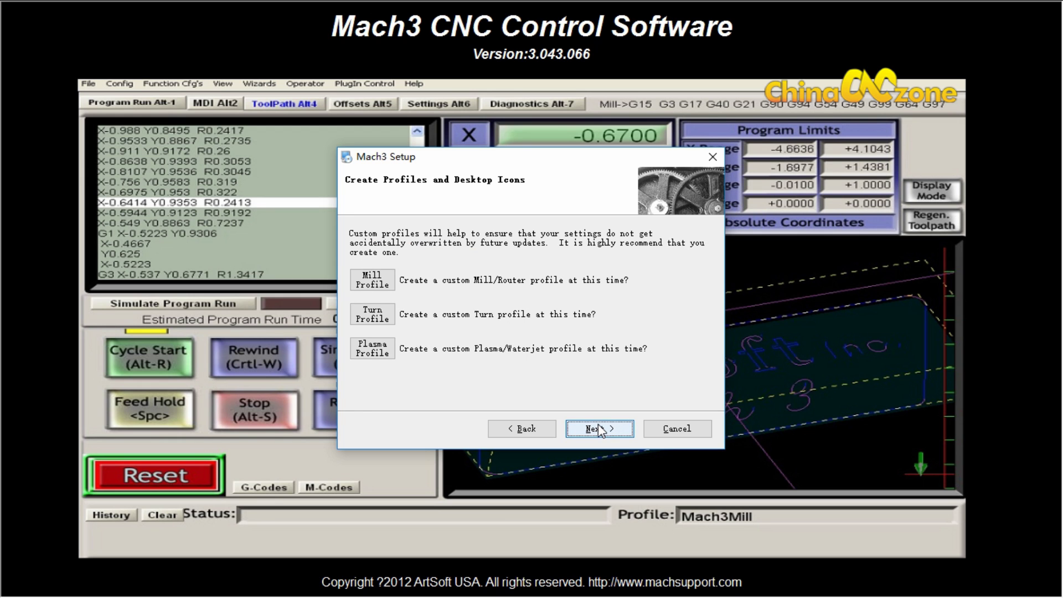
pyautogui.click(599, 430)
pyautogui.click(598, 426)
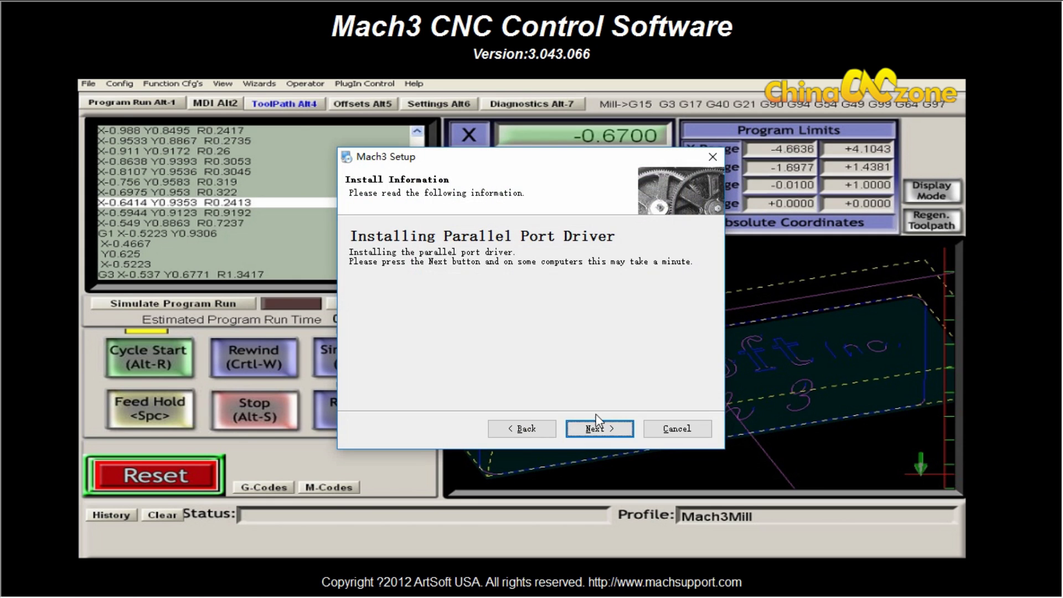
pyautogui.click(595, 426)
pyautogui.click(603, 328)
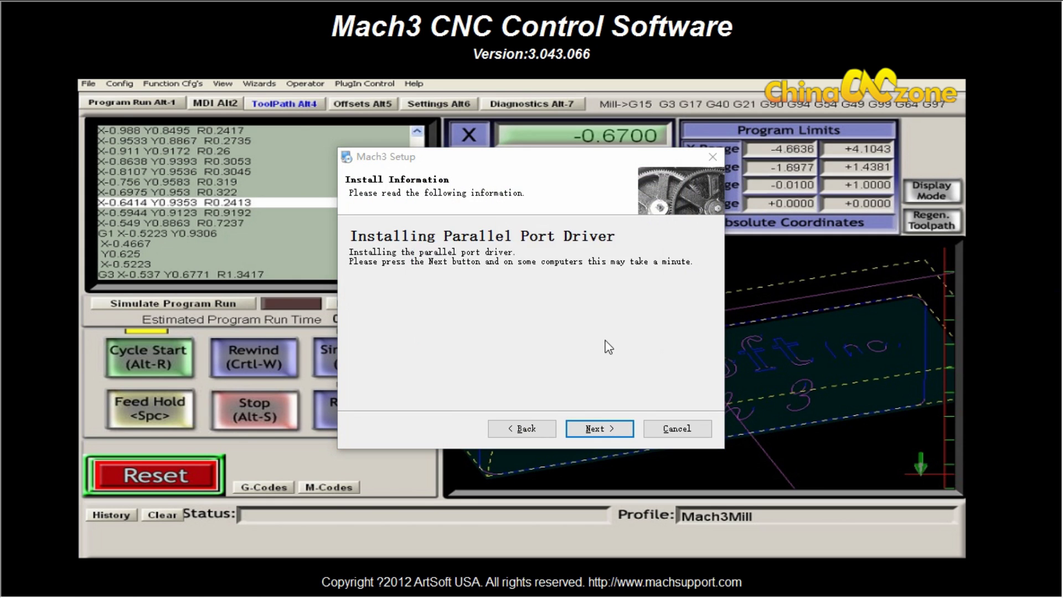
pyautogui.click(593, 432)
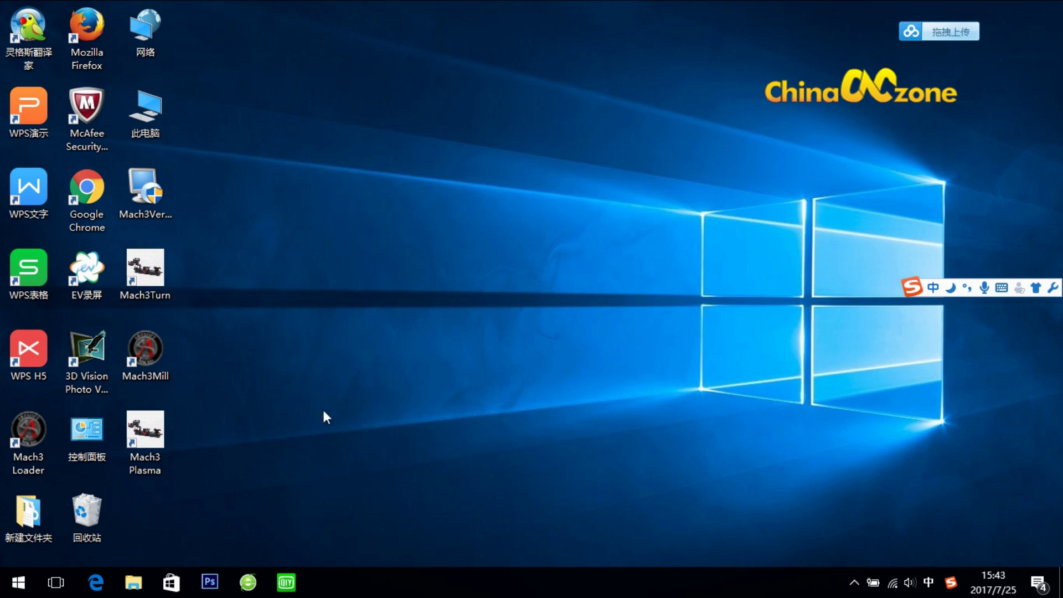
# - Launch Mach3Mill and set the native units for motor setup to MM's
pyautogui.doubleClick(168, 348)
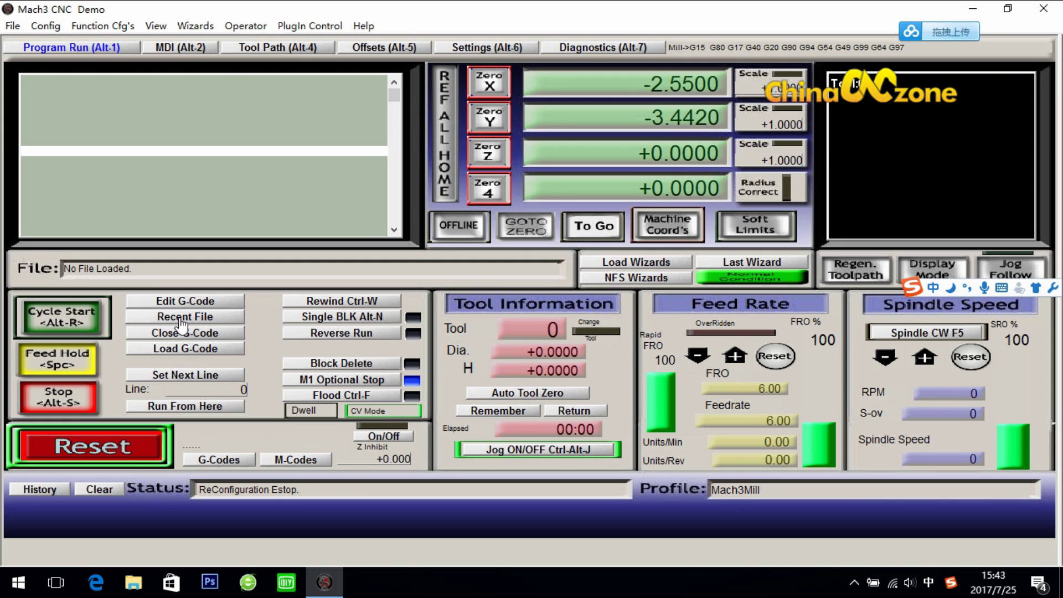
pyautogui.click(52, 26)
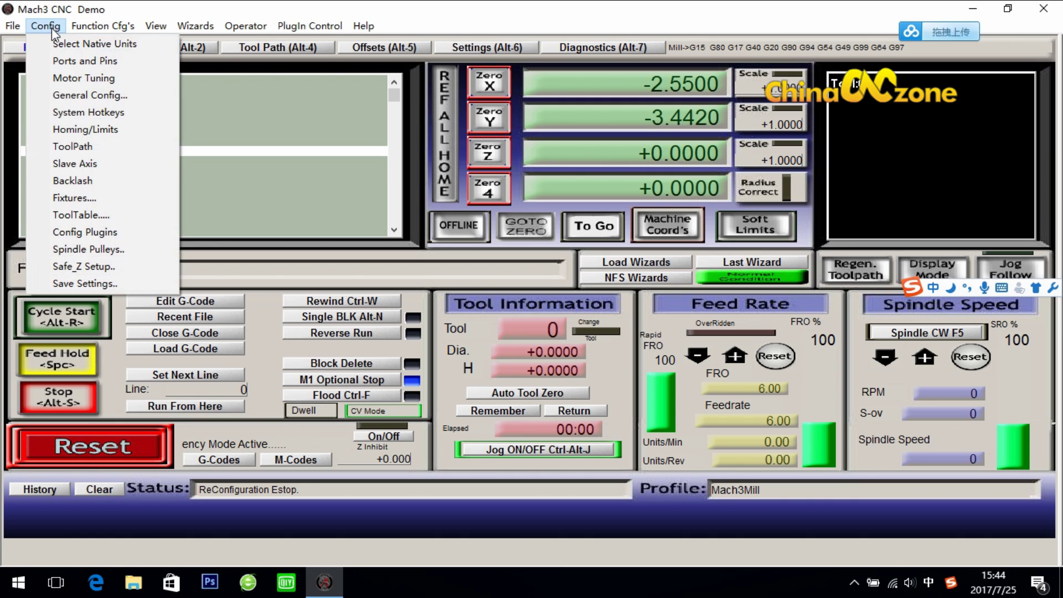
pyautogui.click(79, 42)
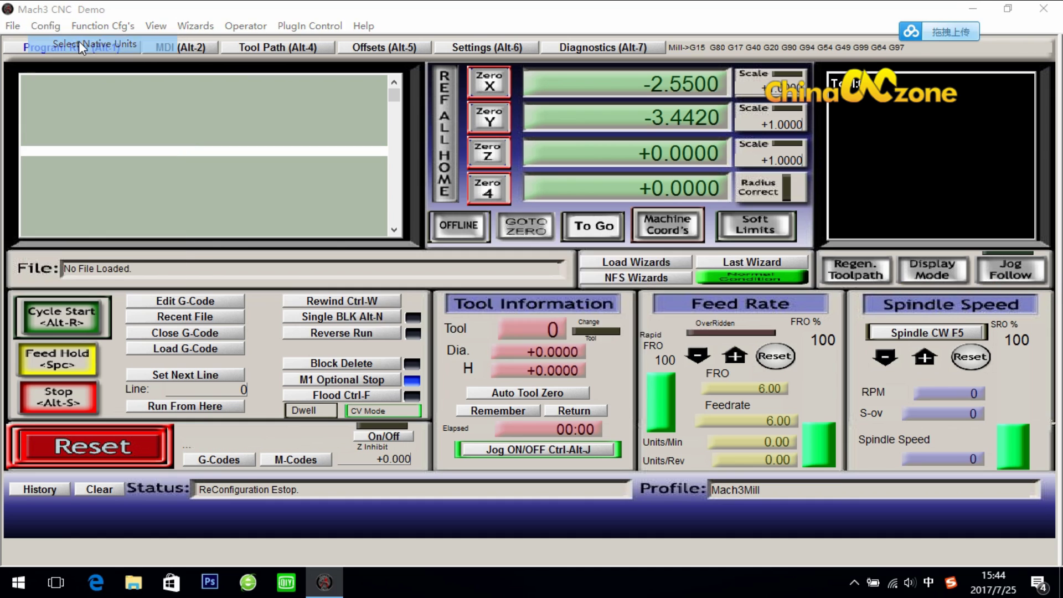
pyautogui.click(662, 330)
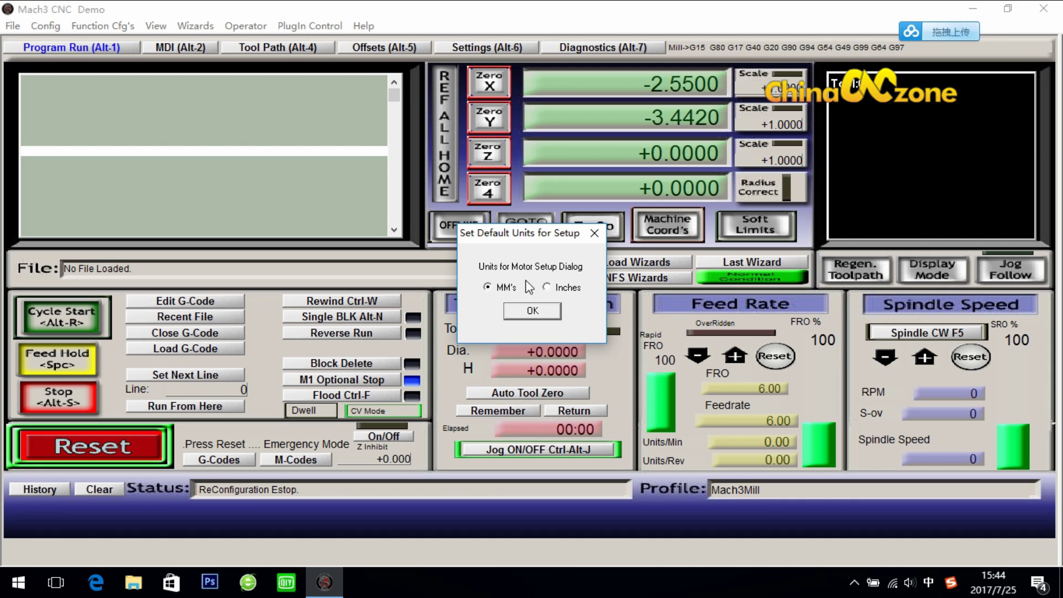
pyautogui.click(530, 313)
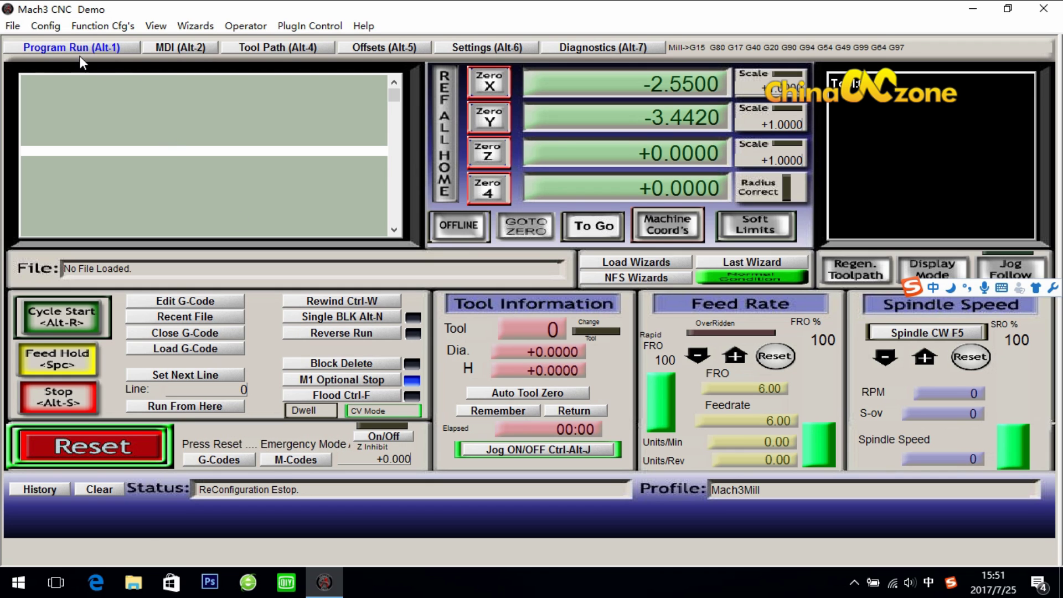
# - Confirm the Ports and Pins port setup with Port #1 enabled at 0x378 and a 25000Hz kernel speed
pyautogui.click(55, 30)
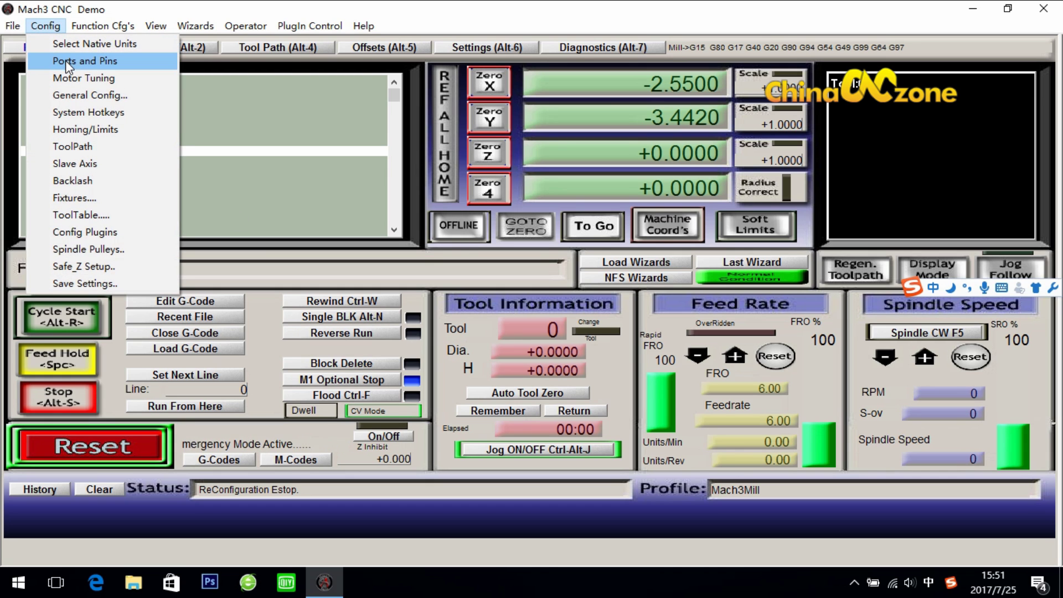
pyautogui.click(81, 61)
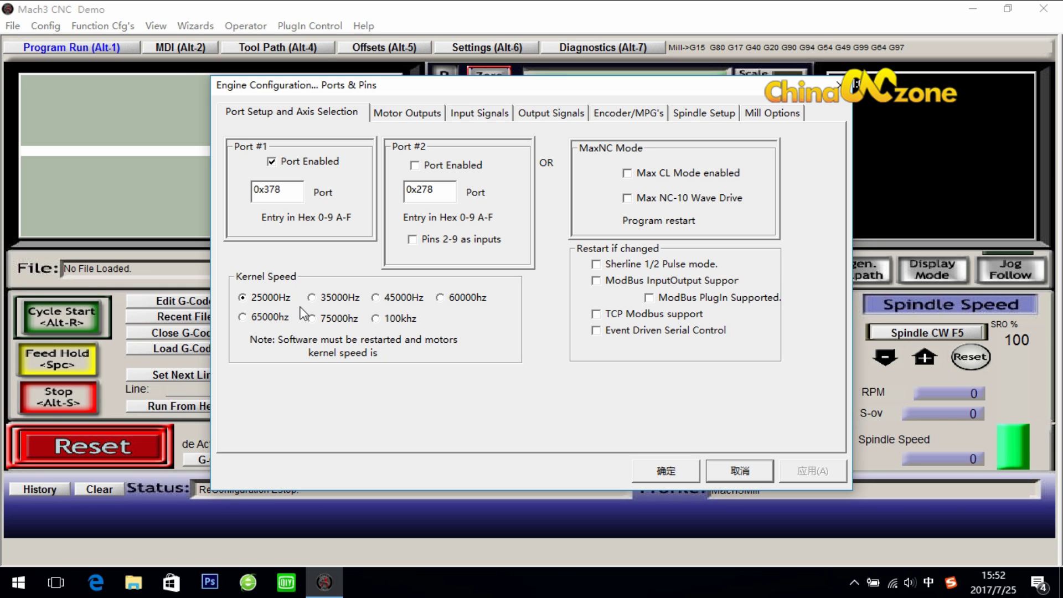
pyautogui.click(663, 476)
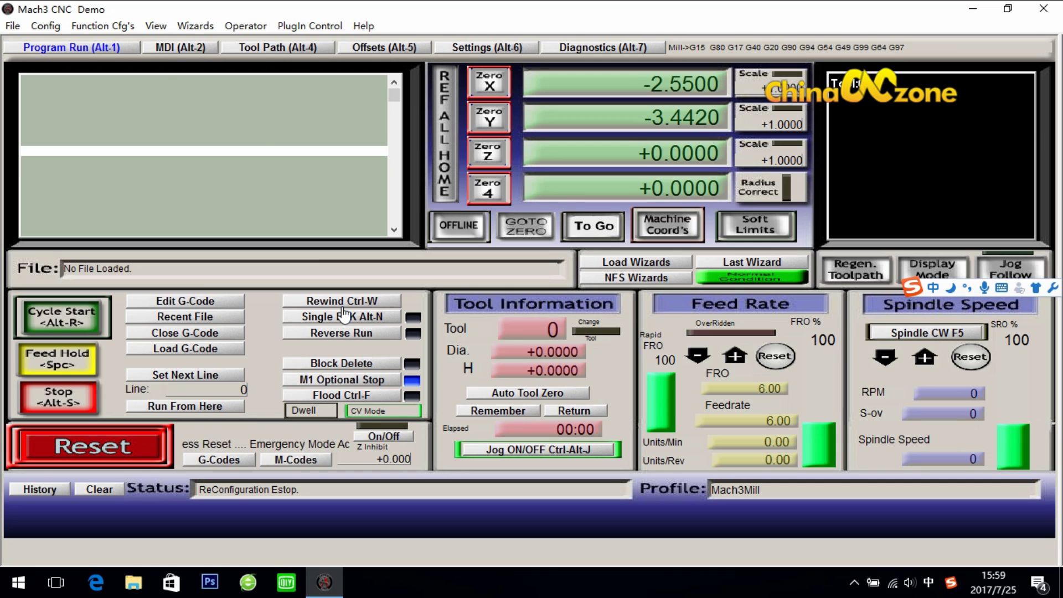
# - Enable the A Axis in the motor outputs of the Ports and Pins configuration
pyautogui.click(53, 24)
pyautogui.moveTo(75, 25)
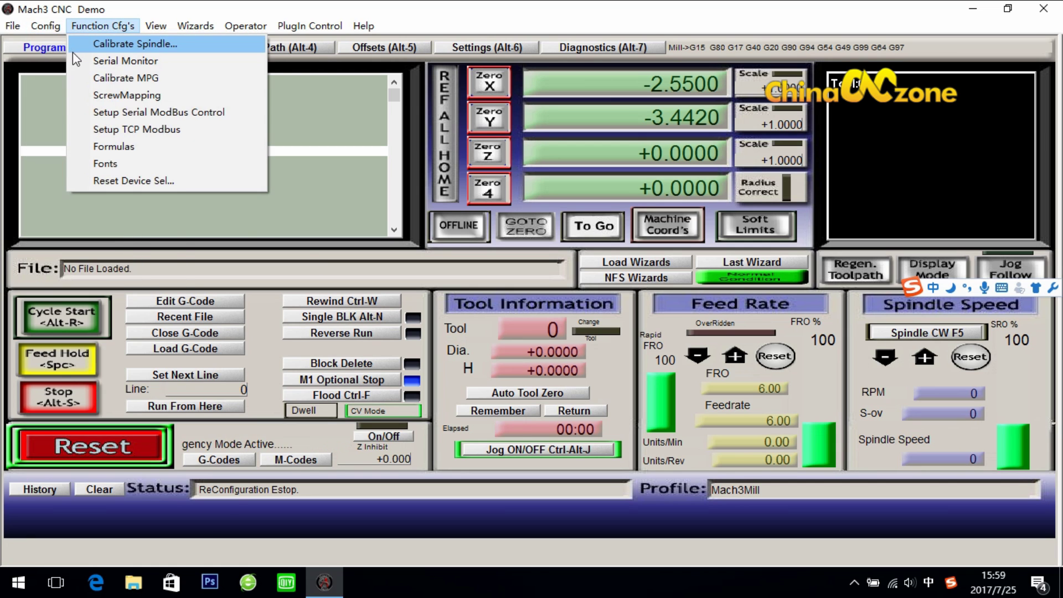
pyautogui.click(53, 62)
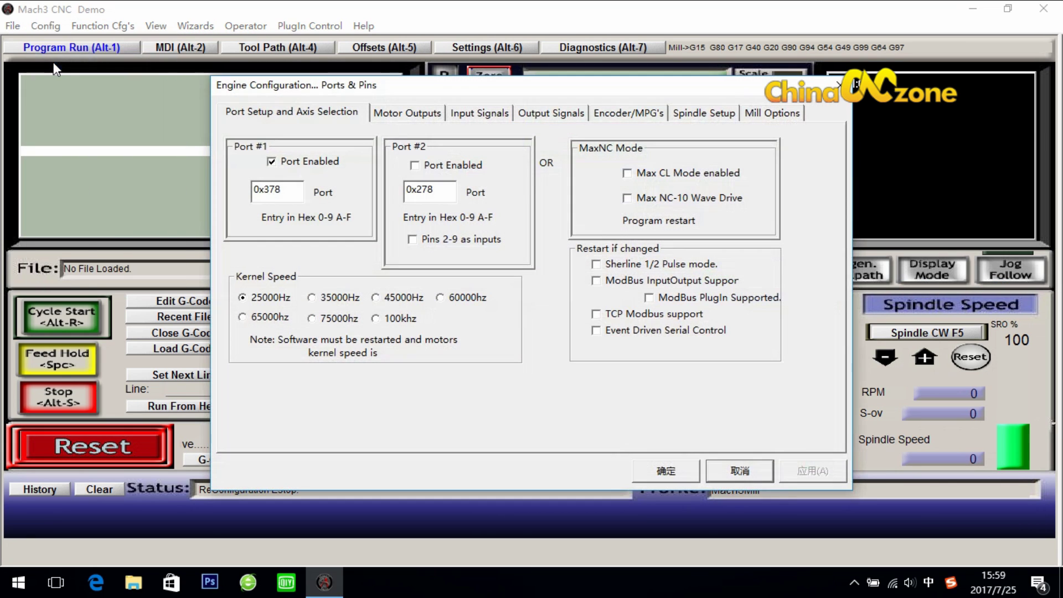
pyautogui.click(396, 114)
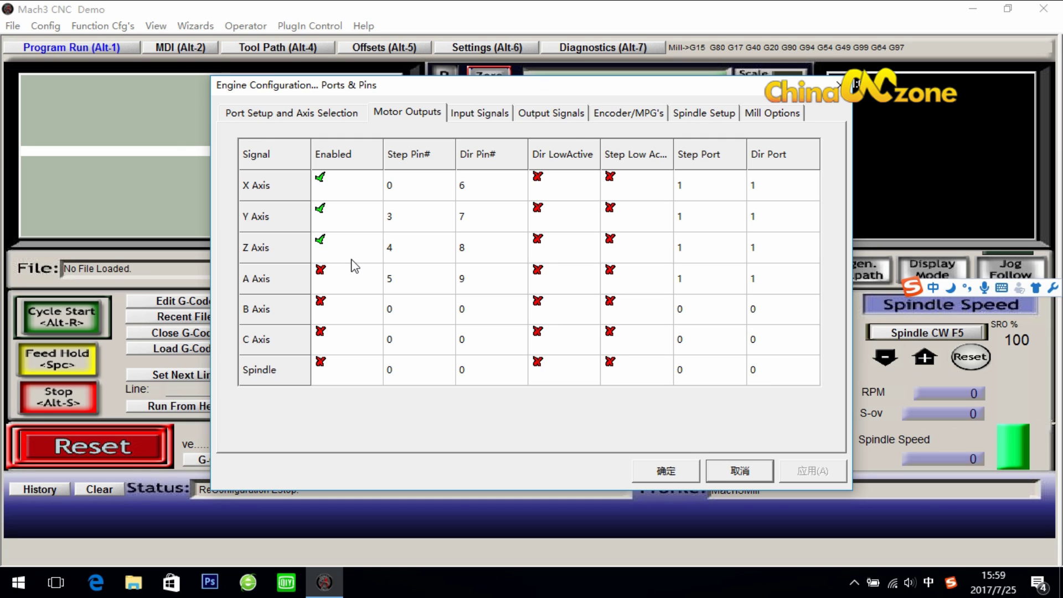
pyautogui.click(339, 285)
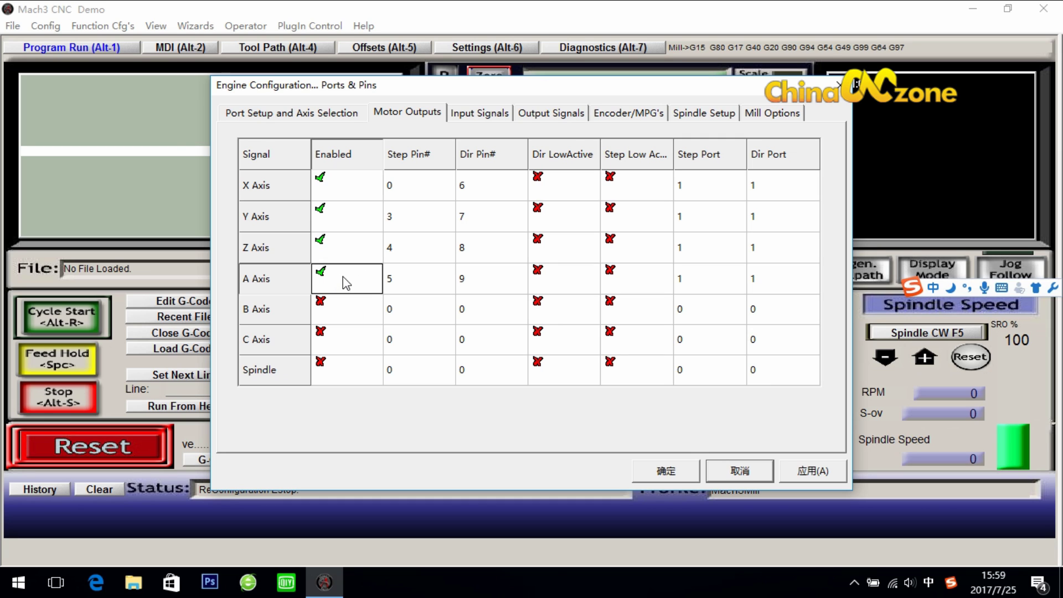
# - Set the motor output step pins to 2 for X, 4 for Y, 6 for Z and 8 for A
pyautogui.click(409, 191)
pyautogui.press('BackSpace')
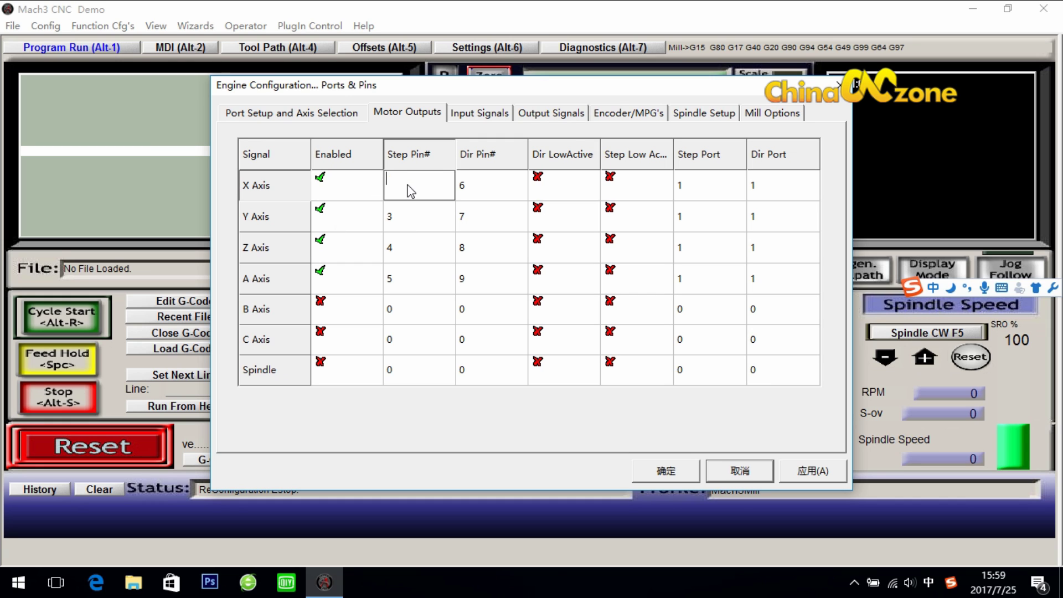
pyautogui.write('2')
pyautogui.click(395, 216)
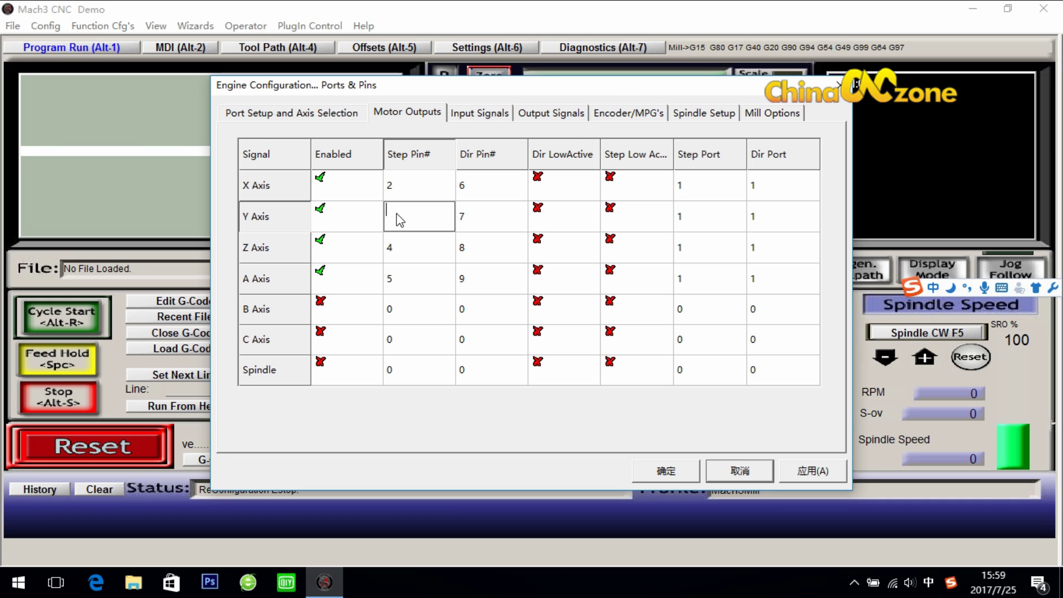
pyautogui.click(410, 248)
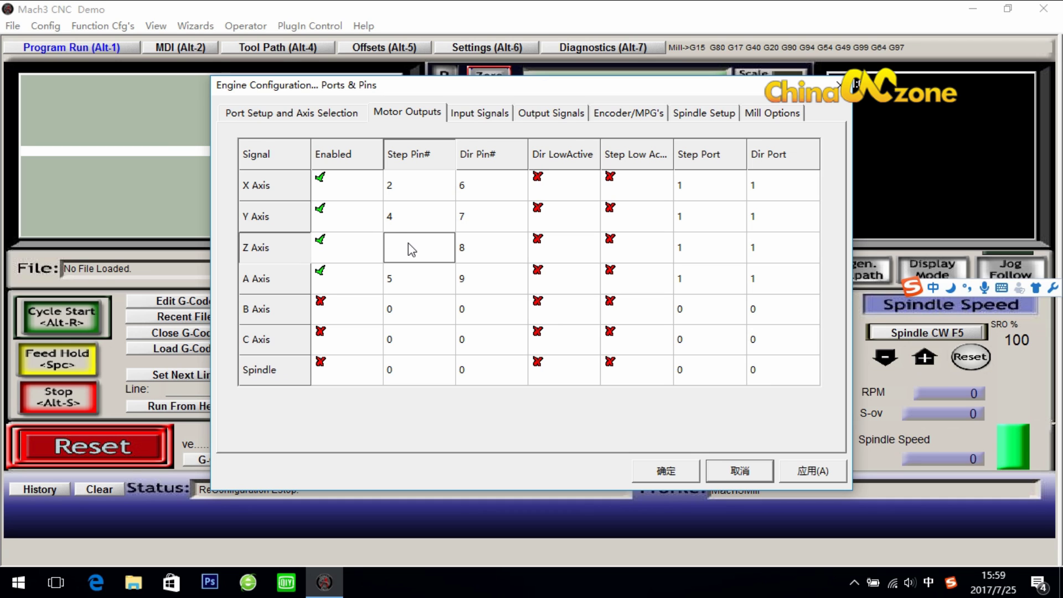
pyautogui.write('6')
pyautogui.click(405, 278)
pyautogui.press('BackSpace')
pyautogui.write('8')
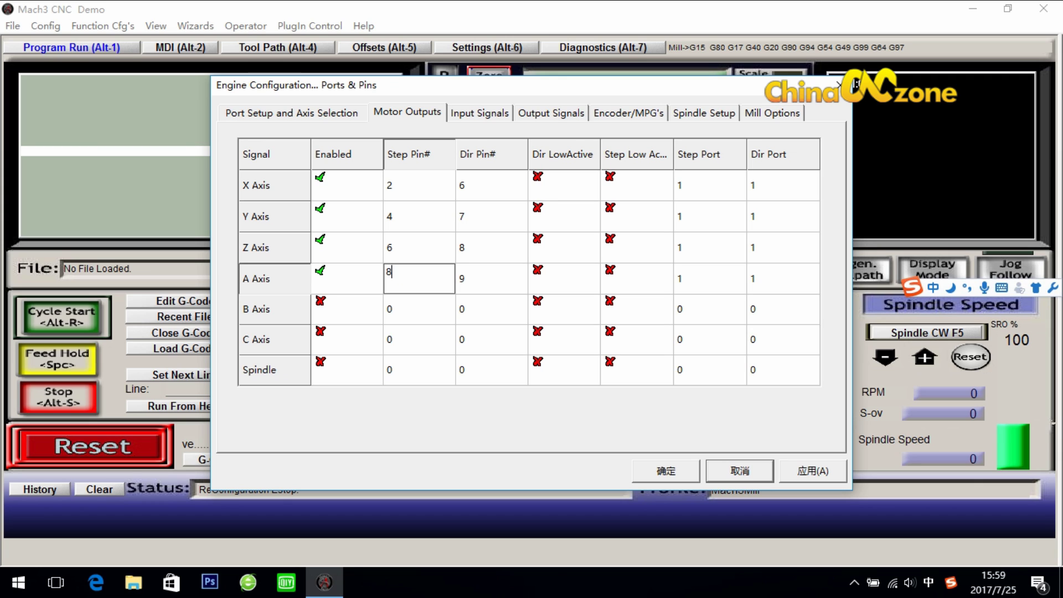
# - Set the motor output direction pins to 3 for X, 5 for Y and 7 for Z, keeping 9 for A
pyautogui.click(481, 195)
pyautogui.press('BackSpace')
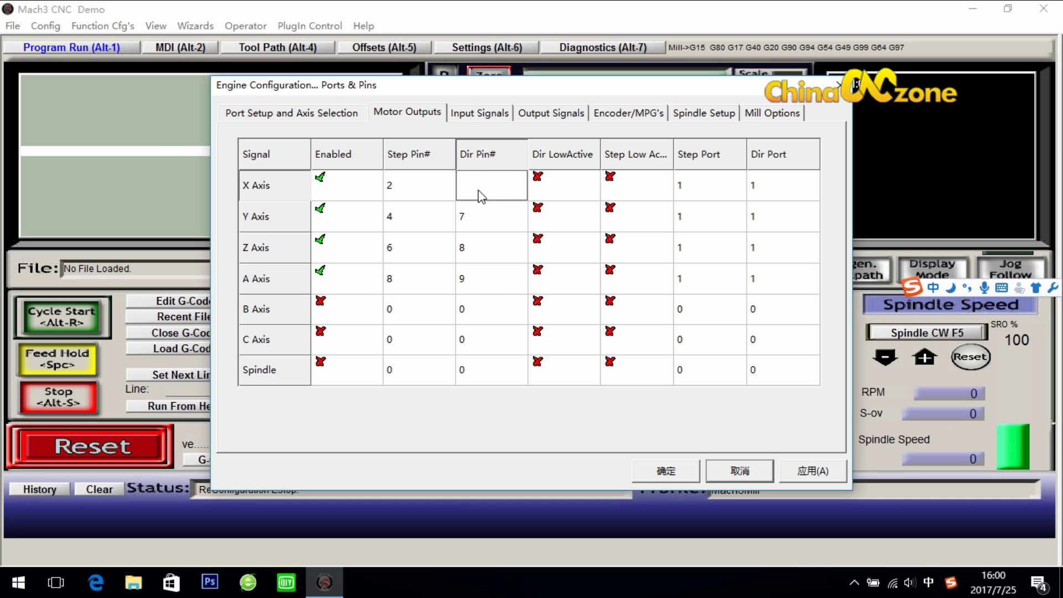
pyautogui.write('3')
pyautogui.click(494, 219)
pyautogui.press('BackSpace')
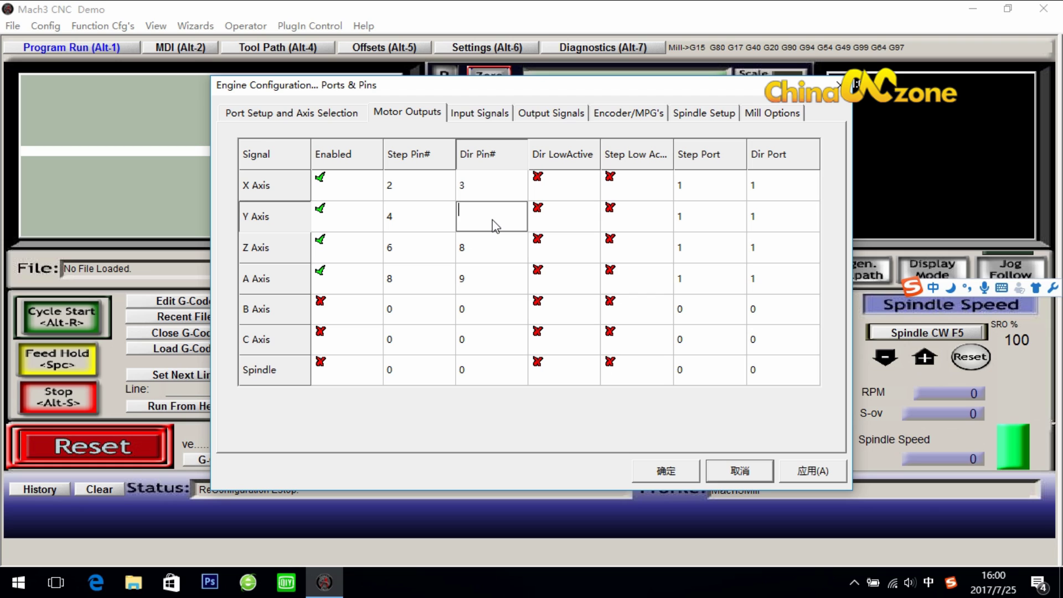
pyautogui.write('5')
pyautogui.click(497, 250)
pyautogui.press('BackSpace')
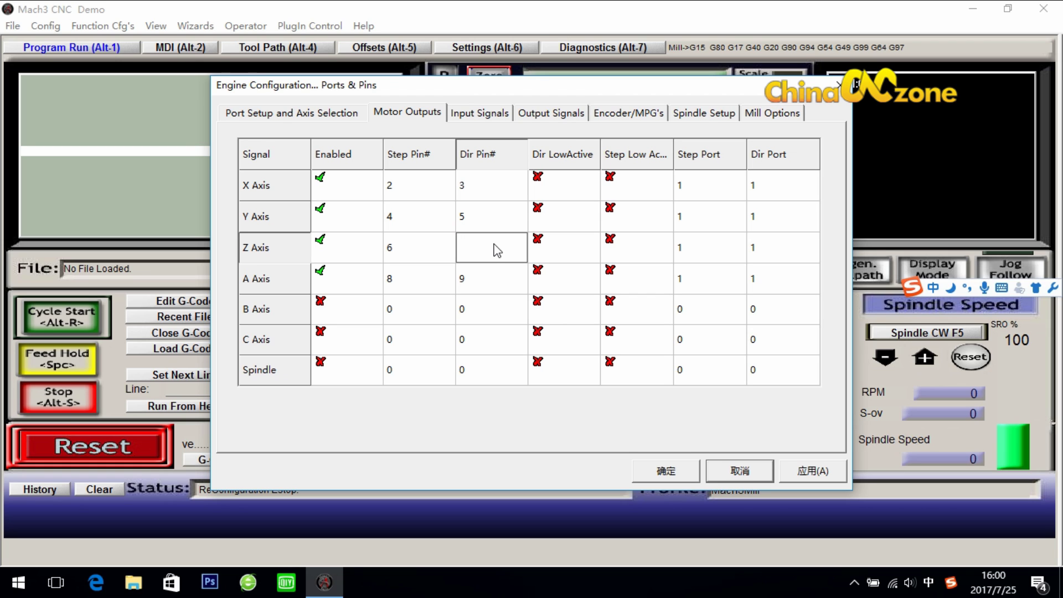
pyautogui.write('7')
pyautogui.click(510, 278)
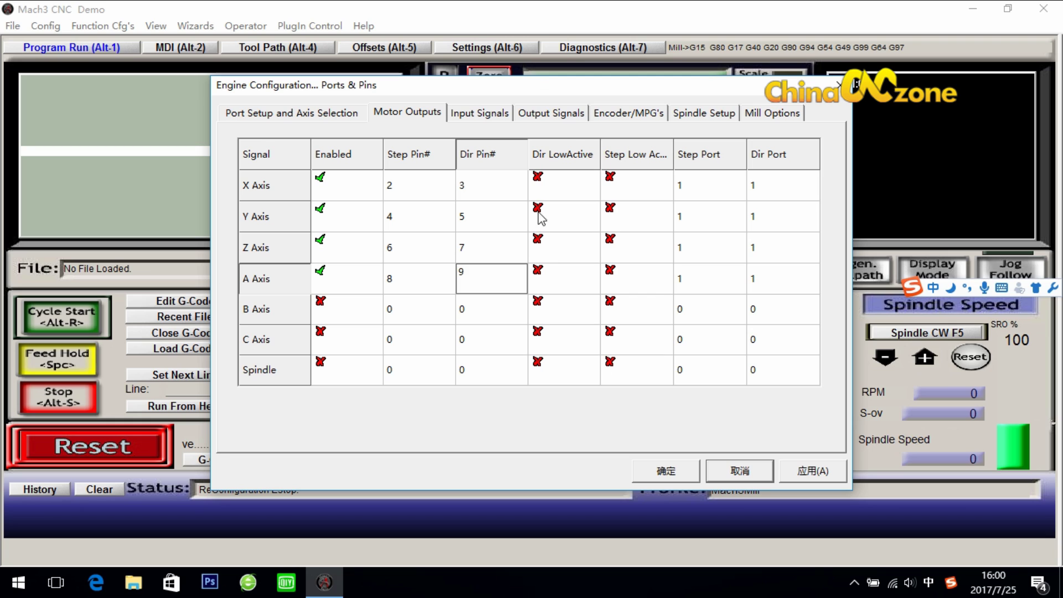
# - Turn on Step Low Active for the X, Y and Z axes, then apply and accept the motor output settings
pyautogui.click(553, 179)
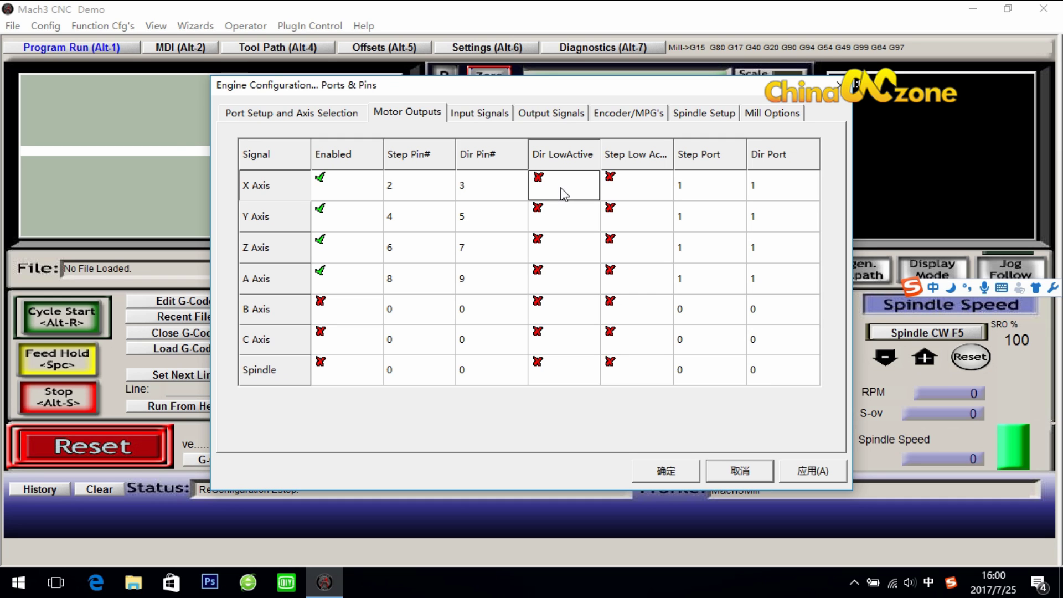
pyautogui.click(626, 182)
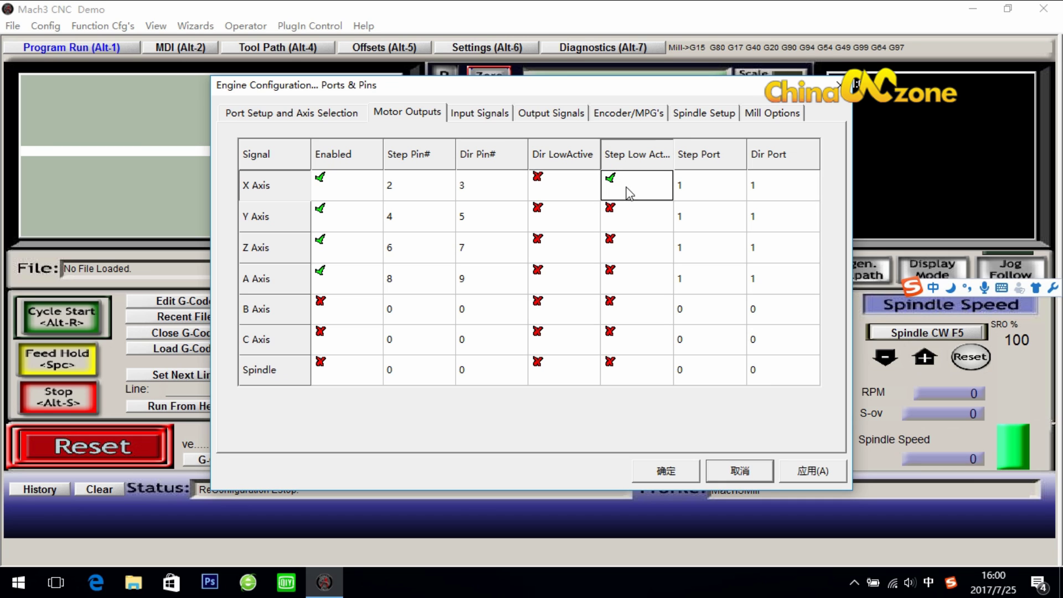
pyautogui.click(637, 220)
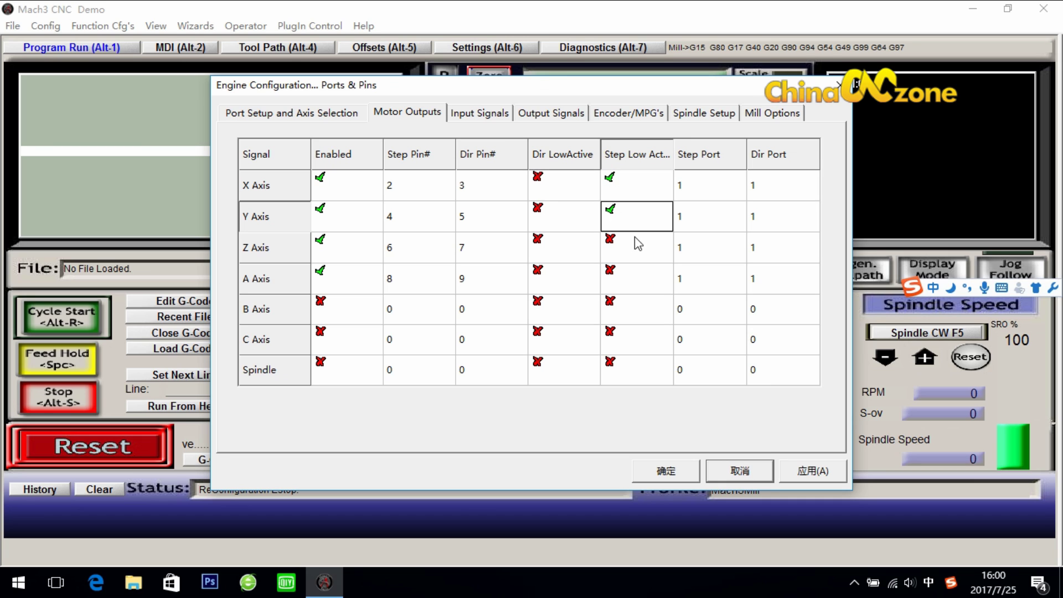
pyautogui.click(639, 255)
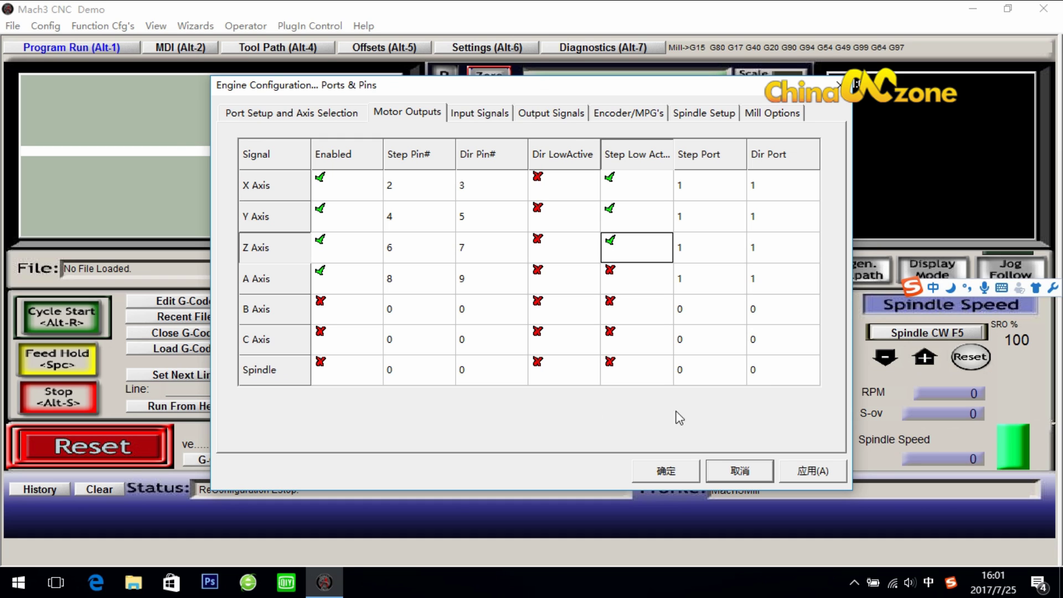
pyautogui.click(796, 475)
pyautogui.click(667, 472)
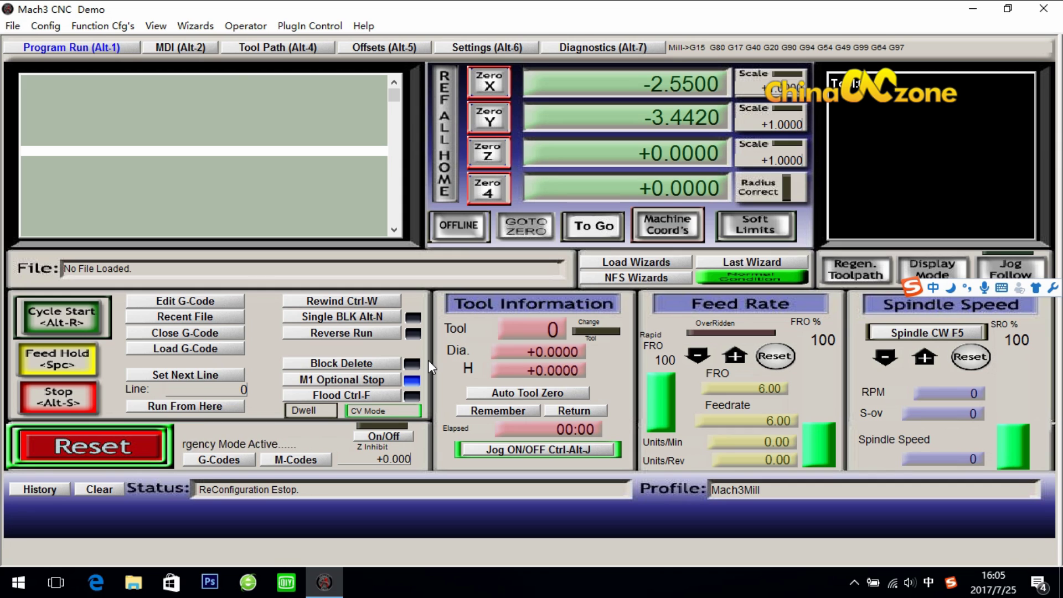
# - Turn on Active Low for the EStop input signal in Ports and Pins, keeping it enabled, and accept the settings
pyautogui.click(47, 26)
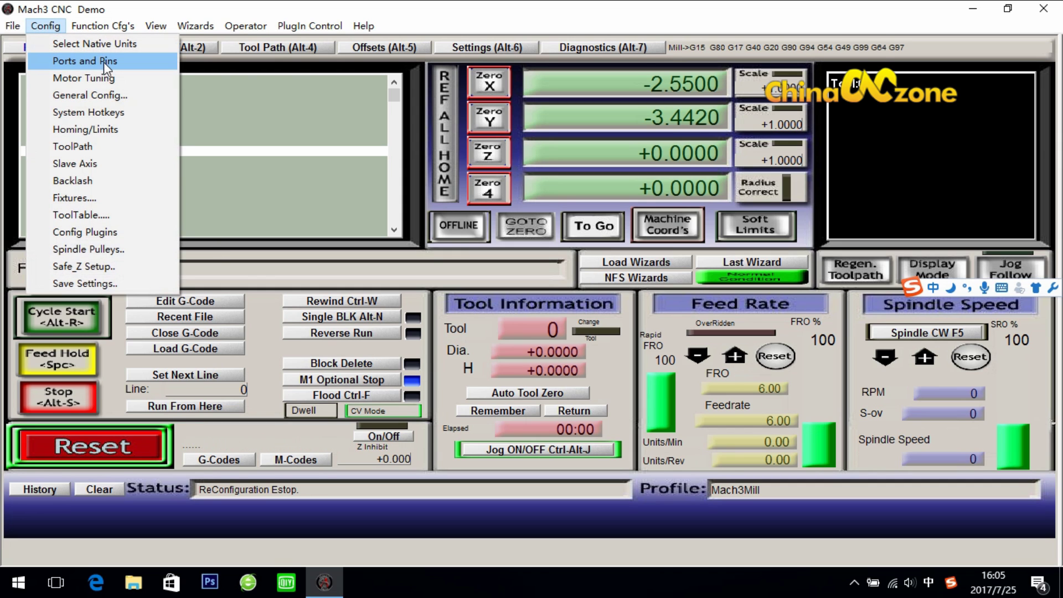
pyautogui.click(105, 62)
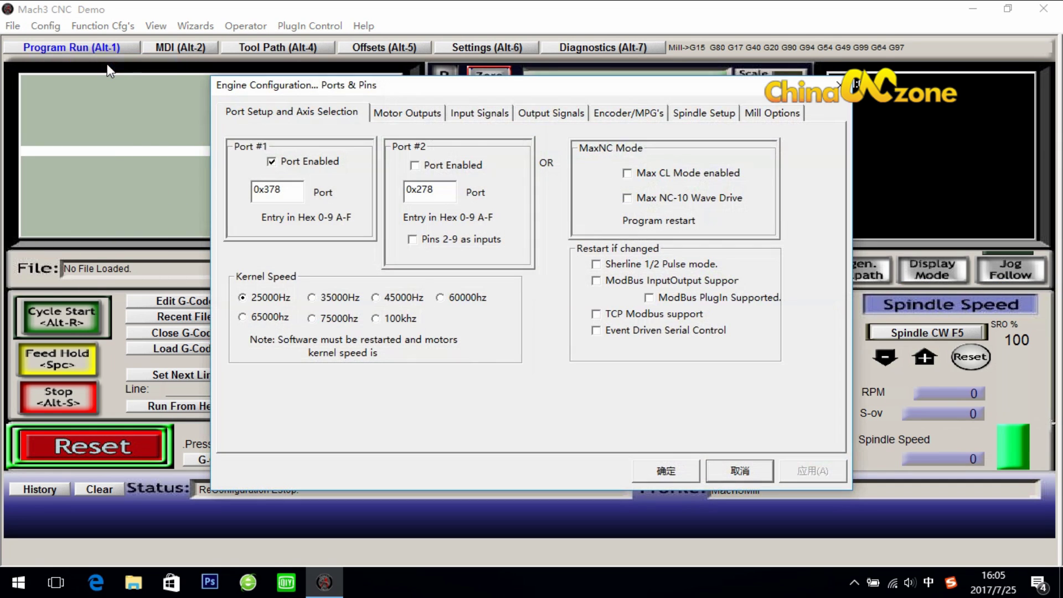
pyautogui.click(466, 112)
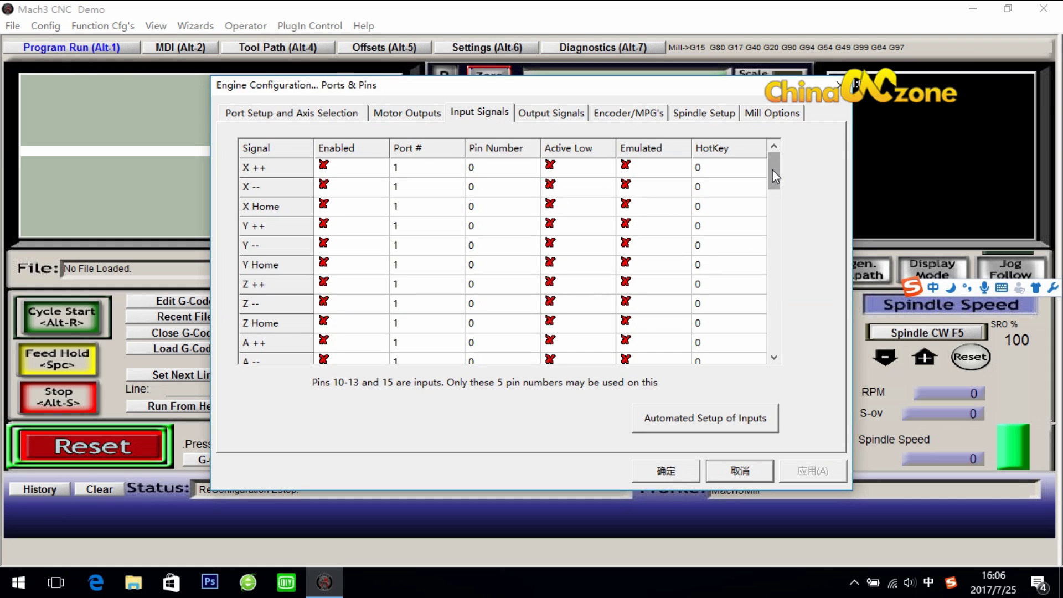
pyautogui.moveTo(773, 171); pyautogui.dragTo(770, 238)
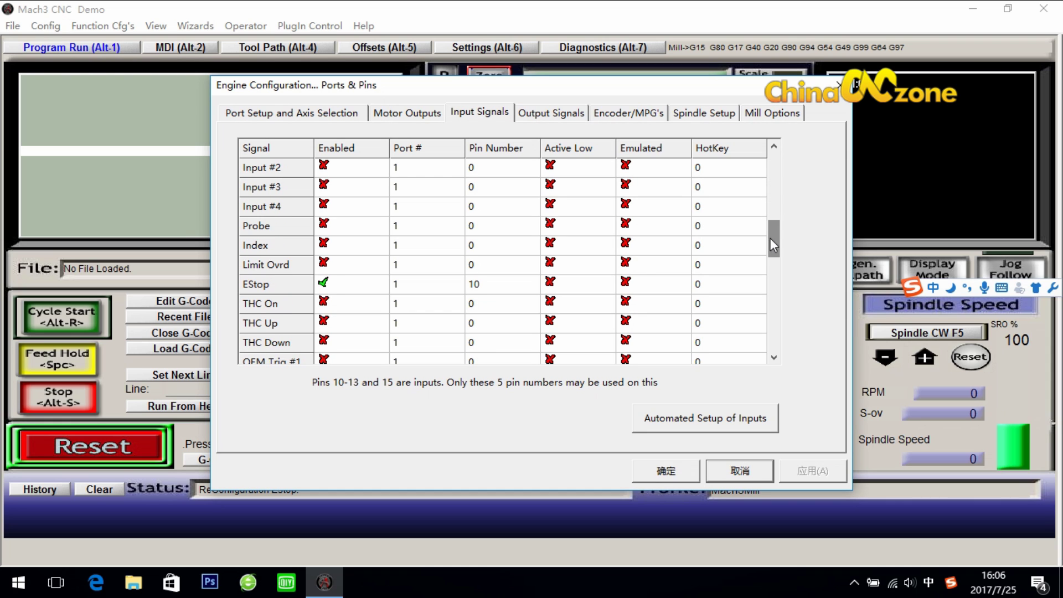
pyautogui.click(335, 287)
pyautogui.click(335, 287)
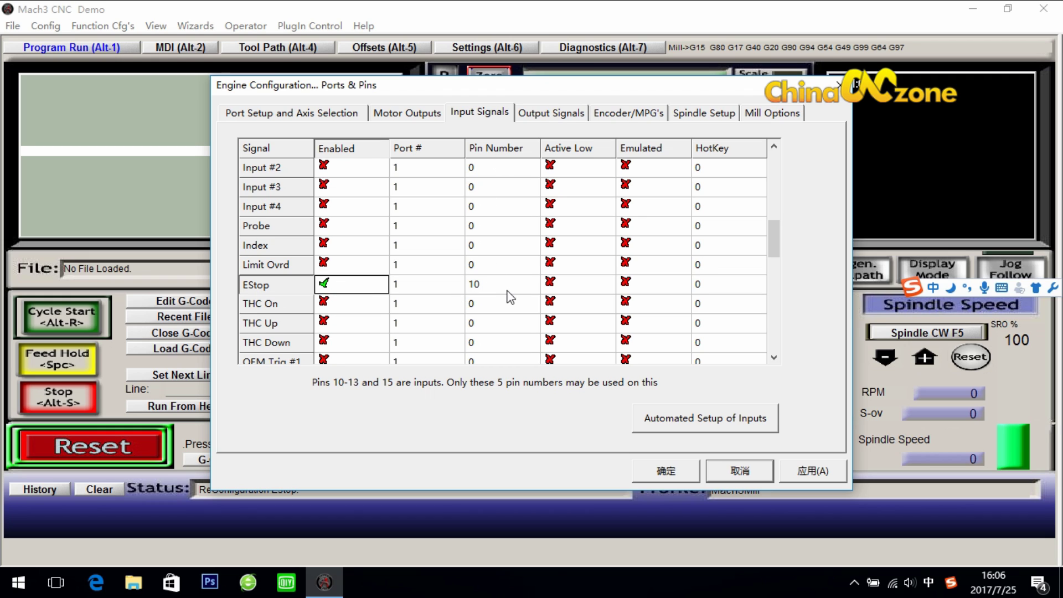
pyautogui.click(558, 285)
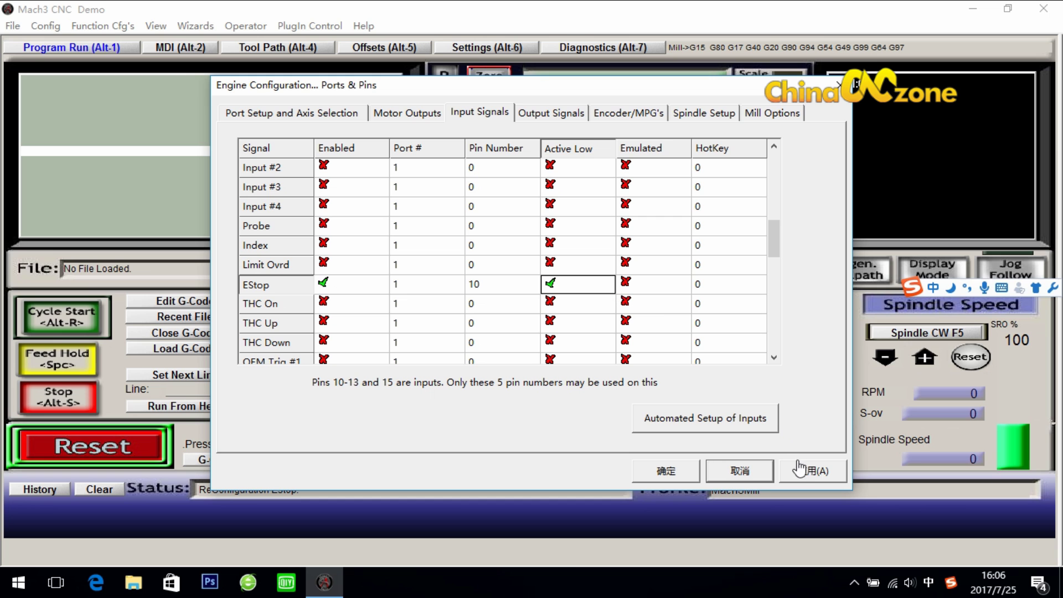
pyautogui.click(685, 471)
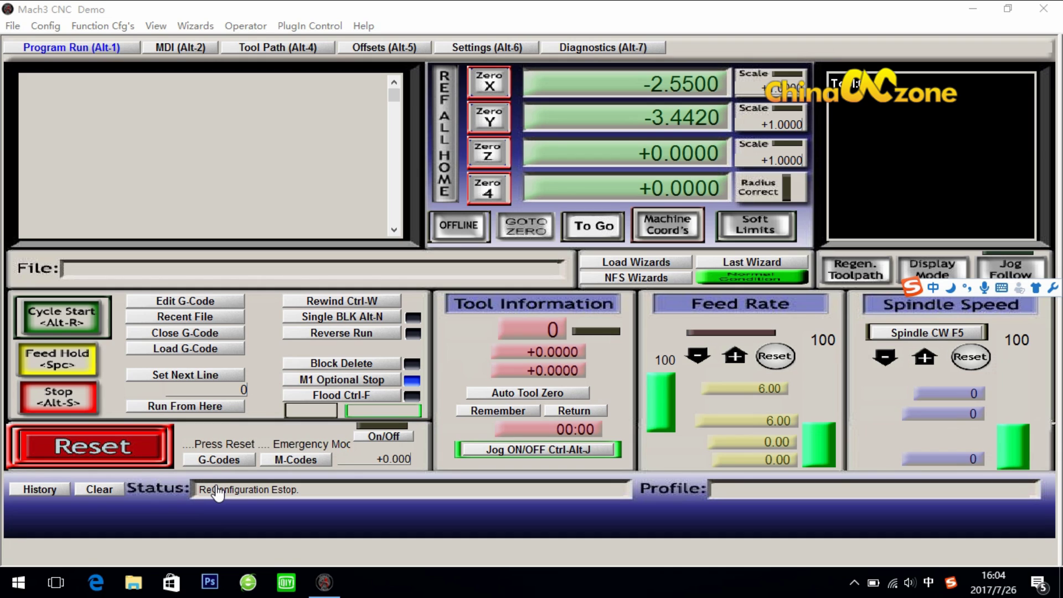
# - Enable the X++, X--, Y++, Y--, Z++ and Z-- input signals in the Ports and Pins configuration
pyautogui.click(45, 27)
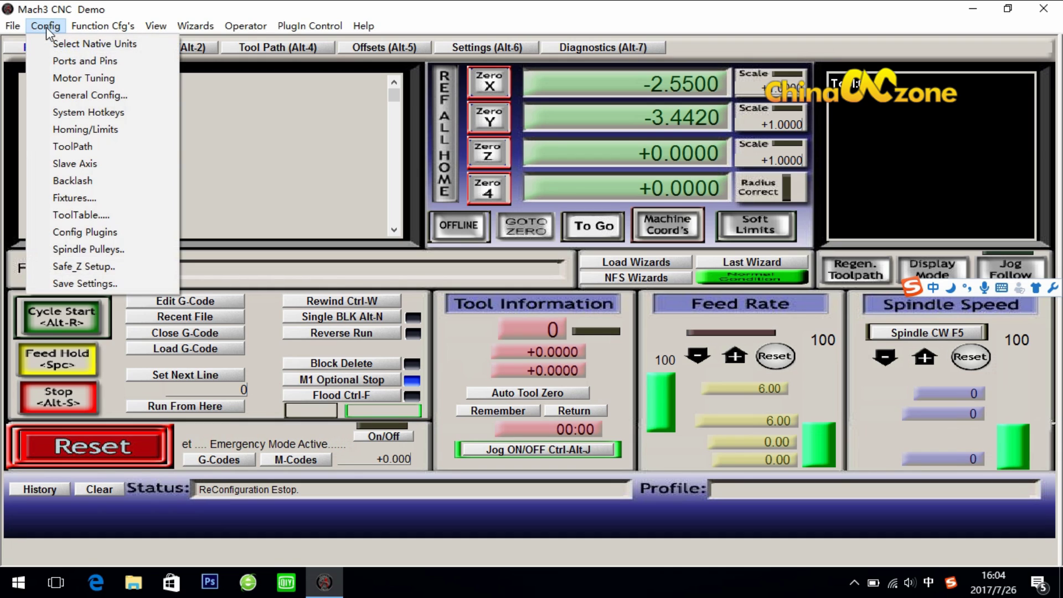
pyautogui.click(82, 62)
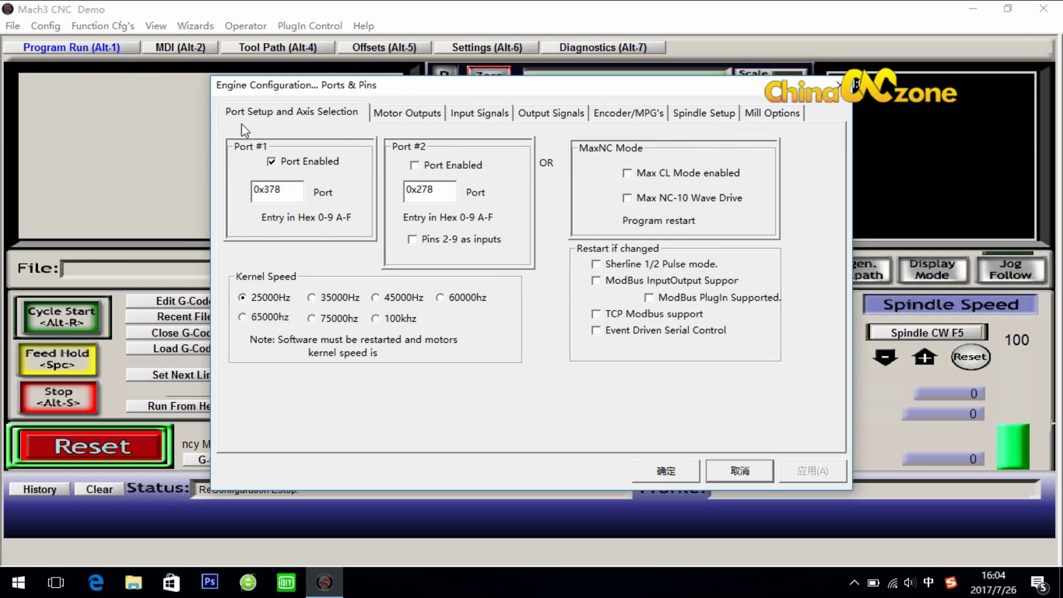
pyautogui.click(470, 117)
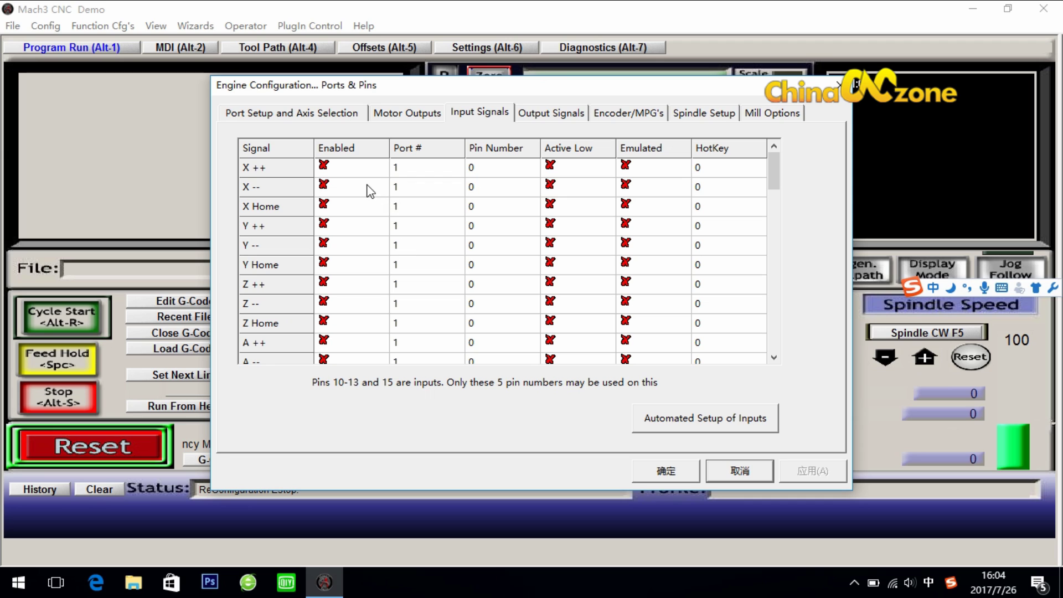
pyautogui.click(344, 167)
pyautogui.click(341, 188)
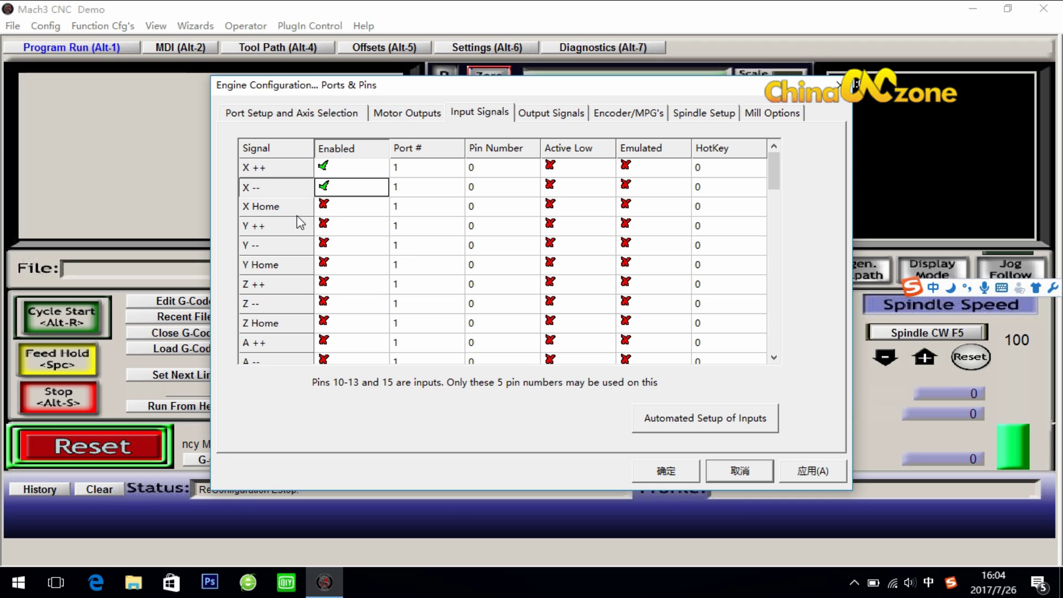
pyautogui.click(352, 224)
pyautogui.click(347, 244)
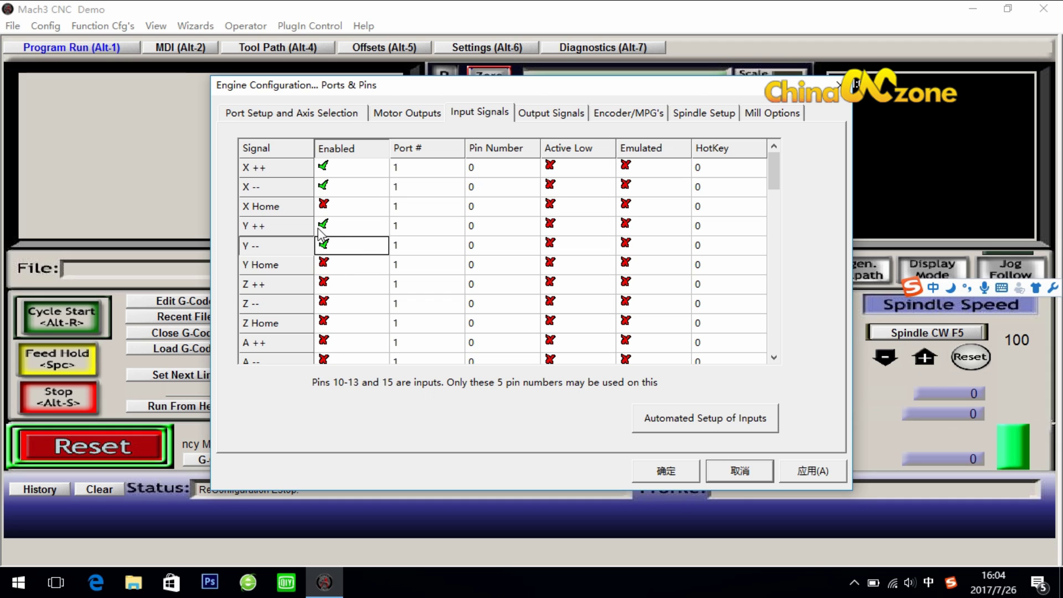
pyautogui.click(339, 283)
pyautogui.click(335, 305)
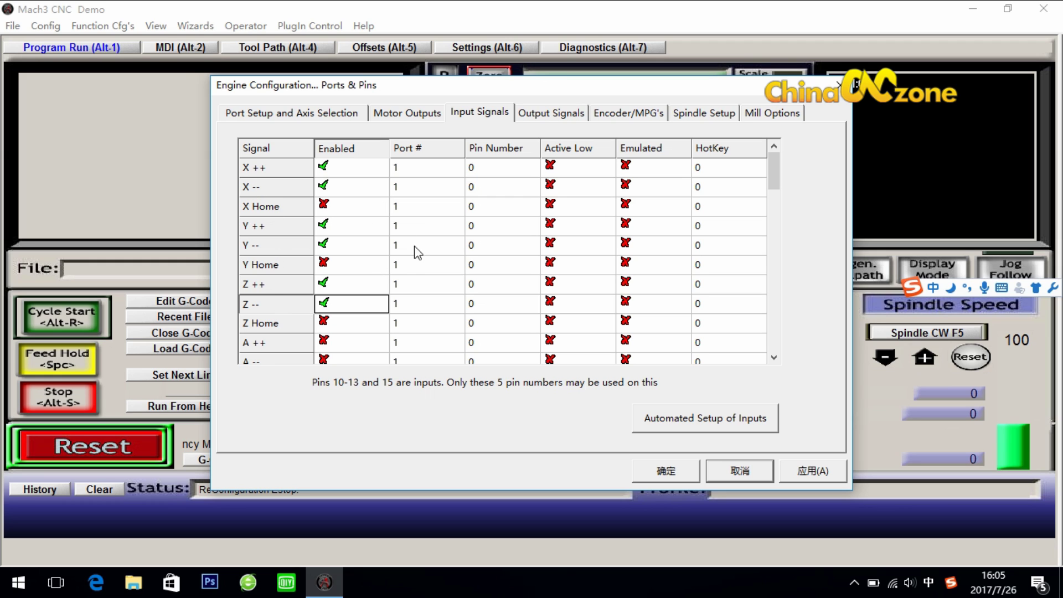
# - Set the pin number of the X++ and X-- input signals to 11
pyautogui.click(486, 169)
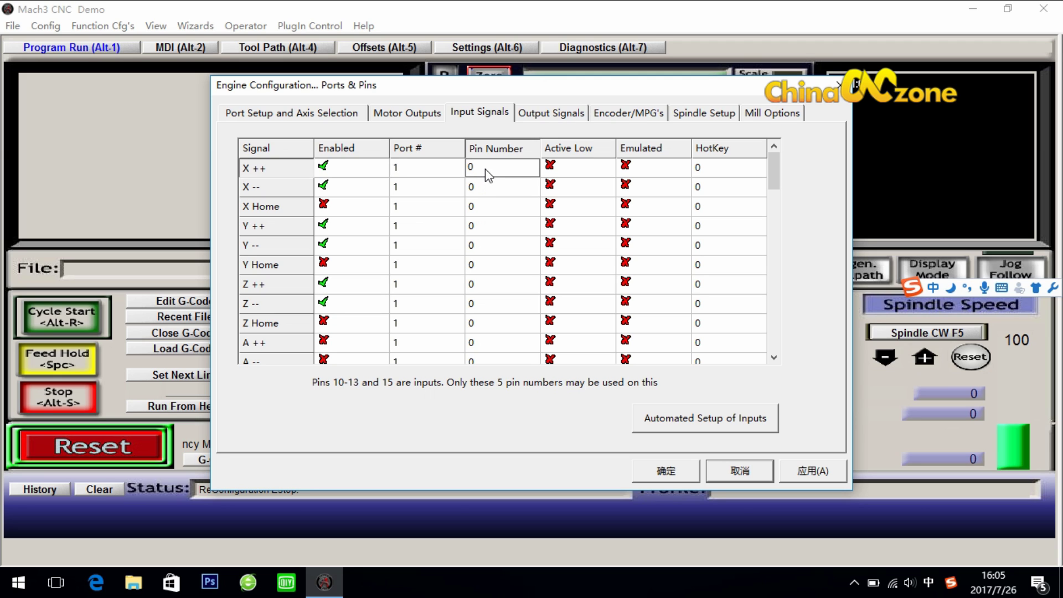
pyautogui.write('11')
pyautogui.click(501, 181)
pyautogui.press('BackSpace')
pyautogui.write('11')
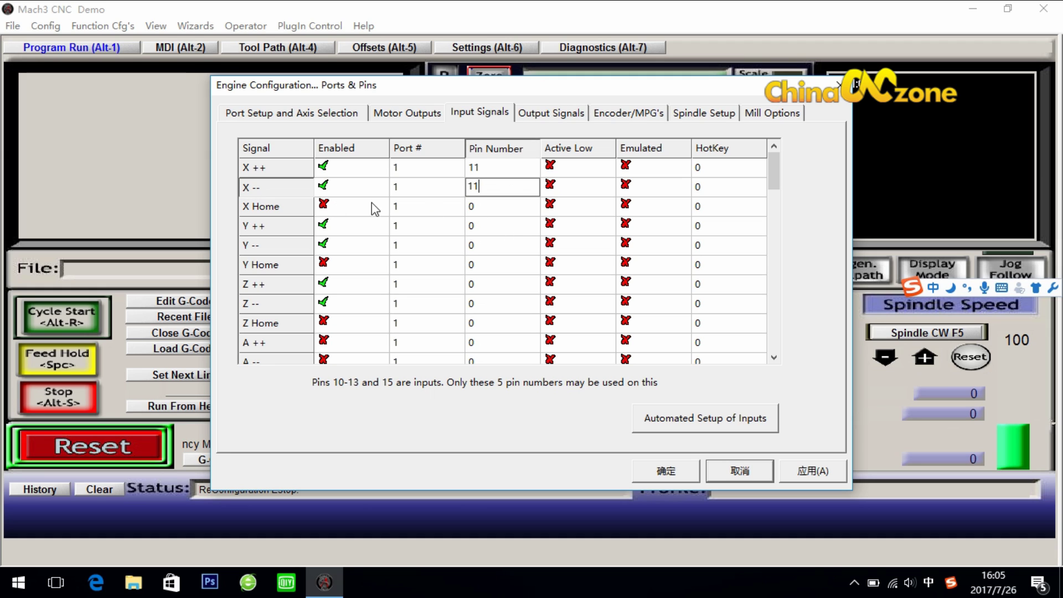
# - Set the pin number of the Y++ and Y-- input signals to 12
pyautogui.click(490, 230)
pyautogui.press('BackSpace')
pyautogui.write('12')
pyautogui.click(512, 247)
pyautogui.press('BackSpace')
pyautogui.write('12')
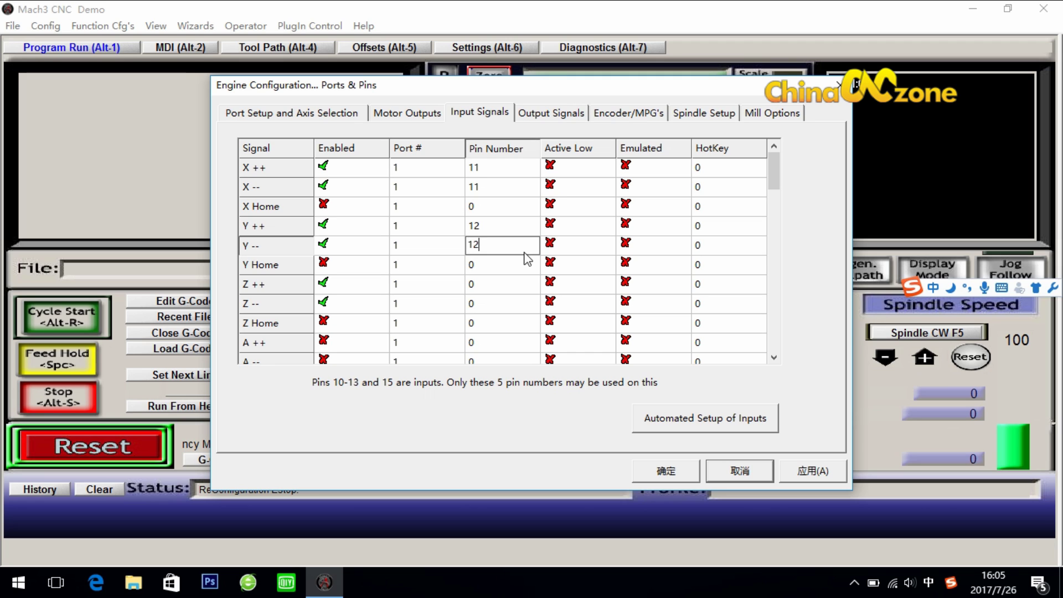
# - Set the pin number of the Z++ and Z-- input signals to 13
pyautogui.click(506, 286)
pyautogui.press('BackSpace')
pyautogui.write('13')
pyautogui.click(496, 309)
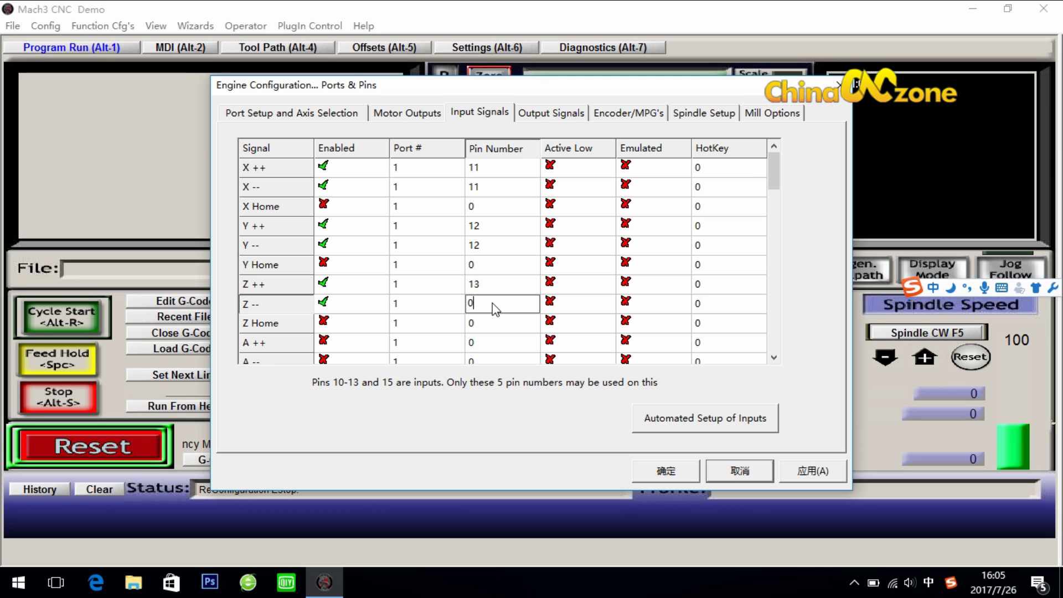
pyautogui.write('13')
# - Turn on Active Low for the X, Y and Z ++ and -- input signals, then apply and accept the settings
pyautogui.click(590, 168)
pyautogui.click(590, 188)
pyautogui.click(553, 230)
pyautogui.click(560, 244)
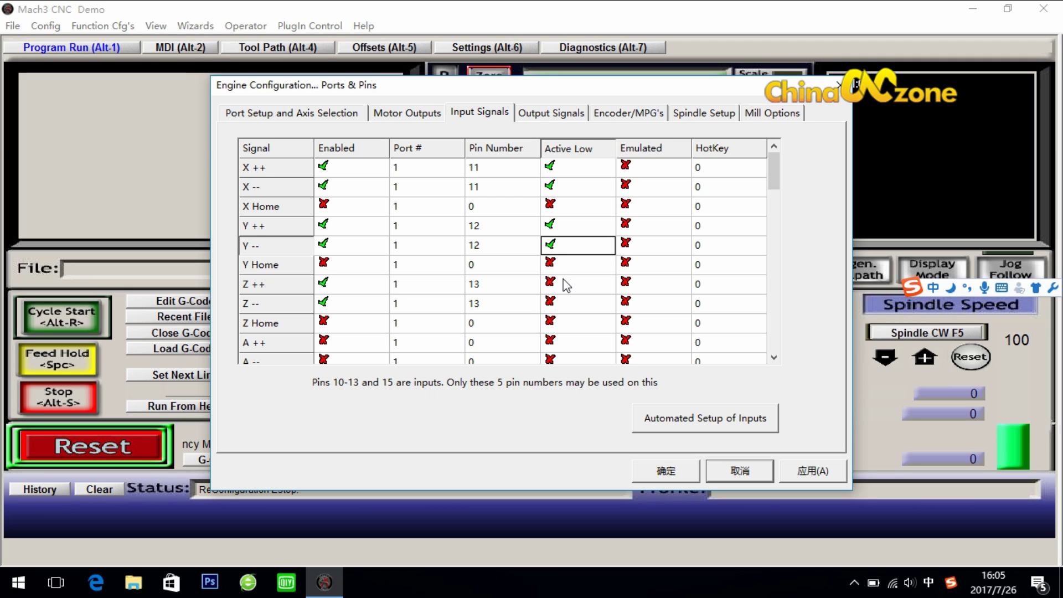
pyautogui.click(566, 286)
pyautogui.click(567, 305)
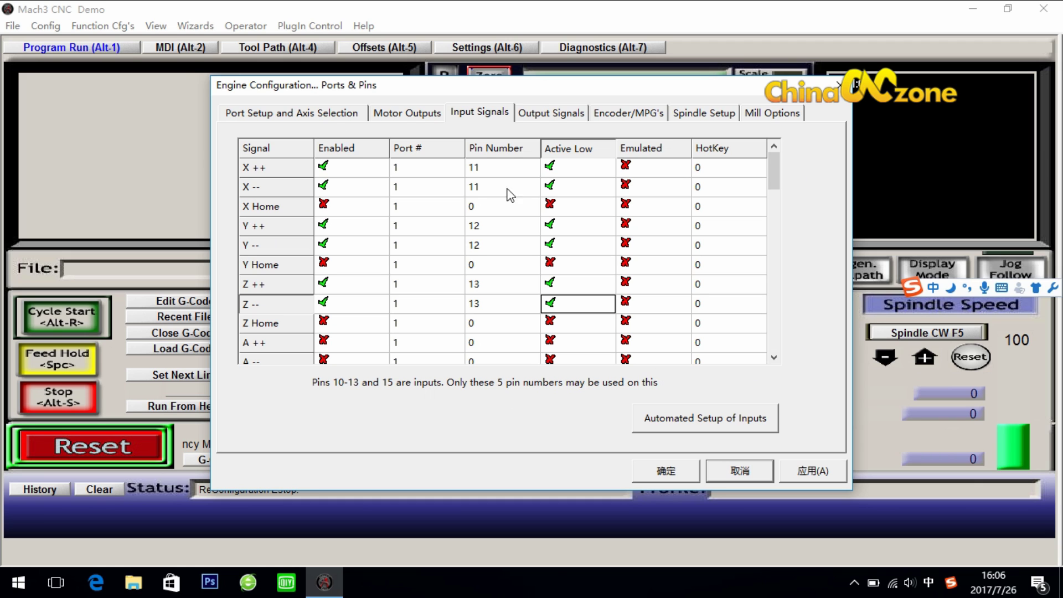
pyautogui.click(815, 476)
pyautogui.click(668, 475)
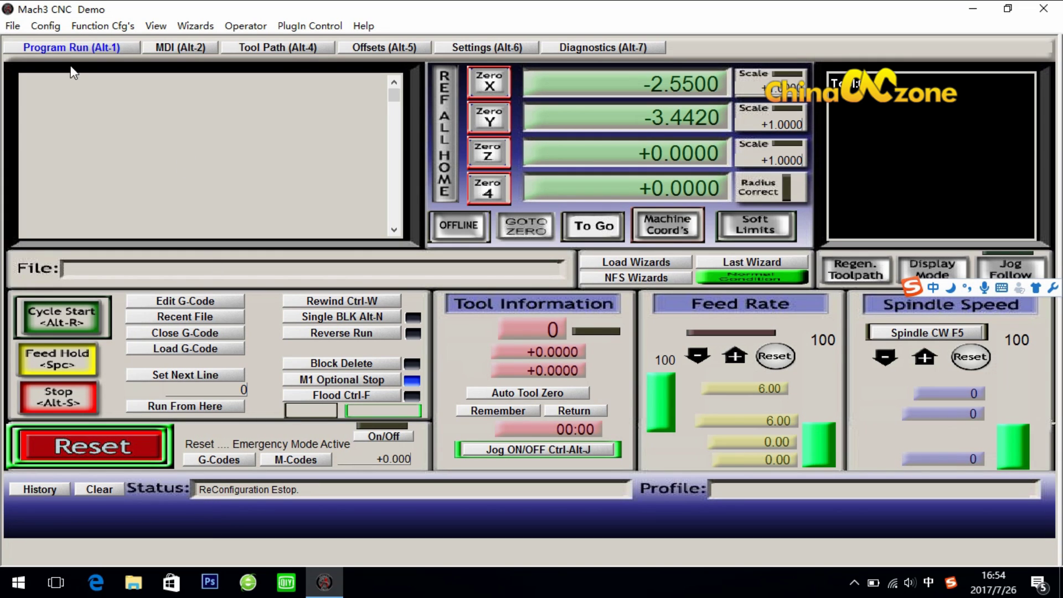
# - Enable the Enable3, Enable4, Enable5 and Output #1 output signals in the Ports and Pins configuration
pyautogui.click(43, 25)
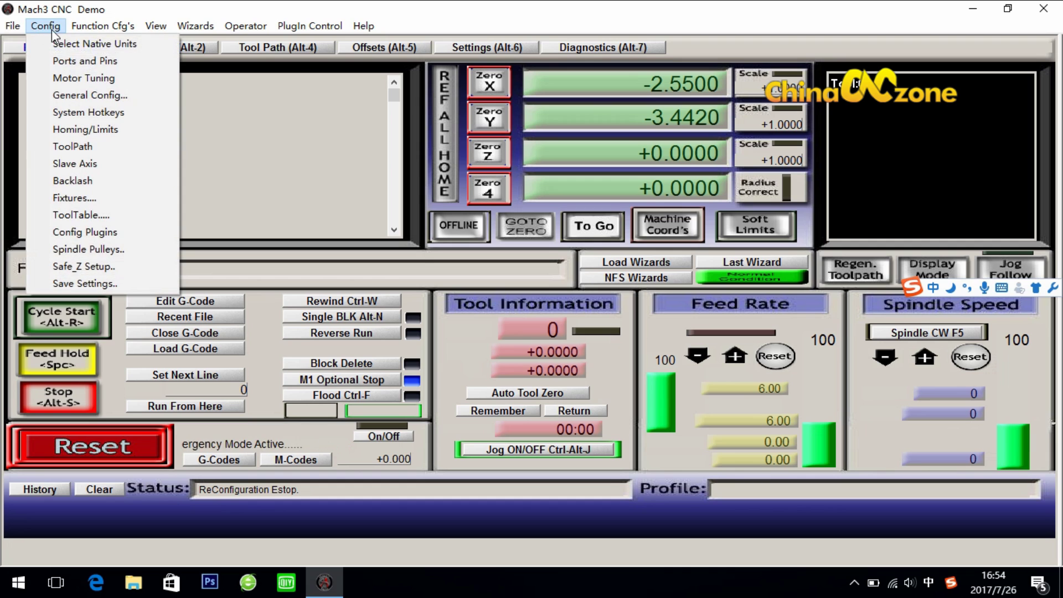
pyautogui.click(77, 61)
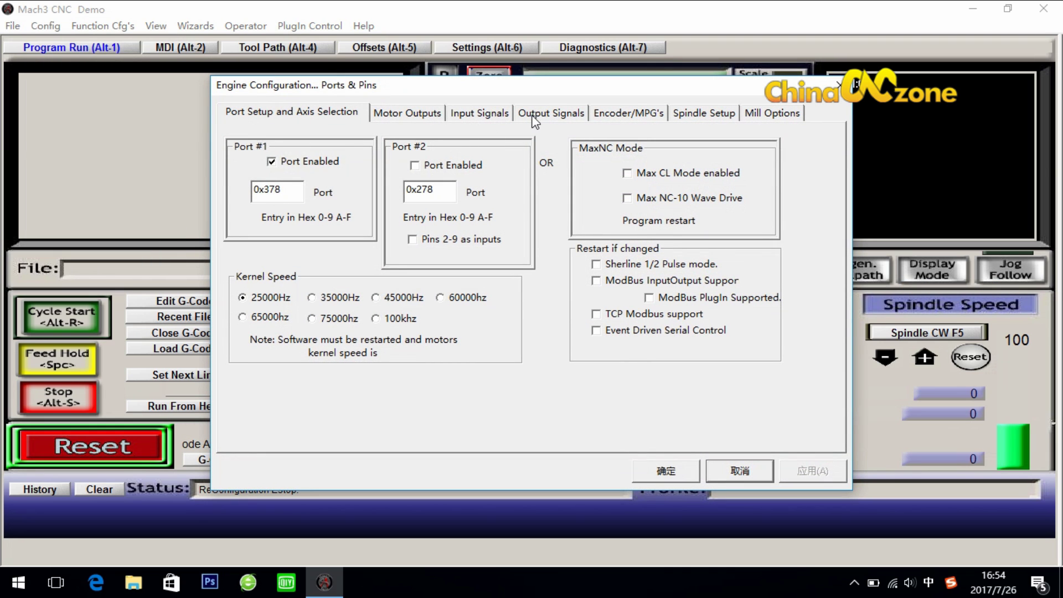
pyautogui.click(535, 116)
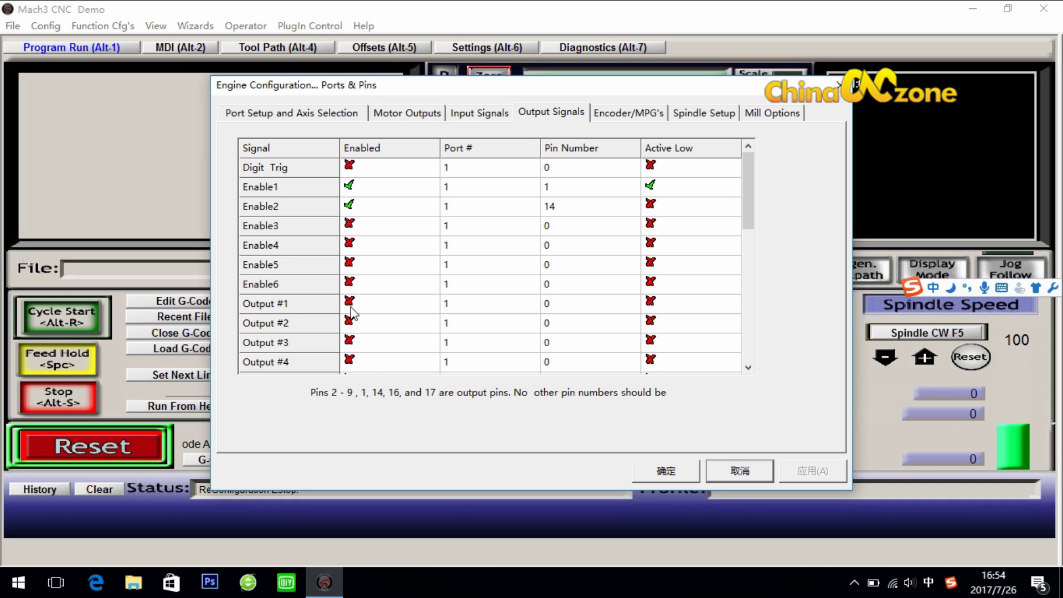
pyautogui.click(355, 228)
pyautogui.click(354, 246)
pyautogui.click(355, 265)
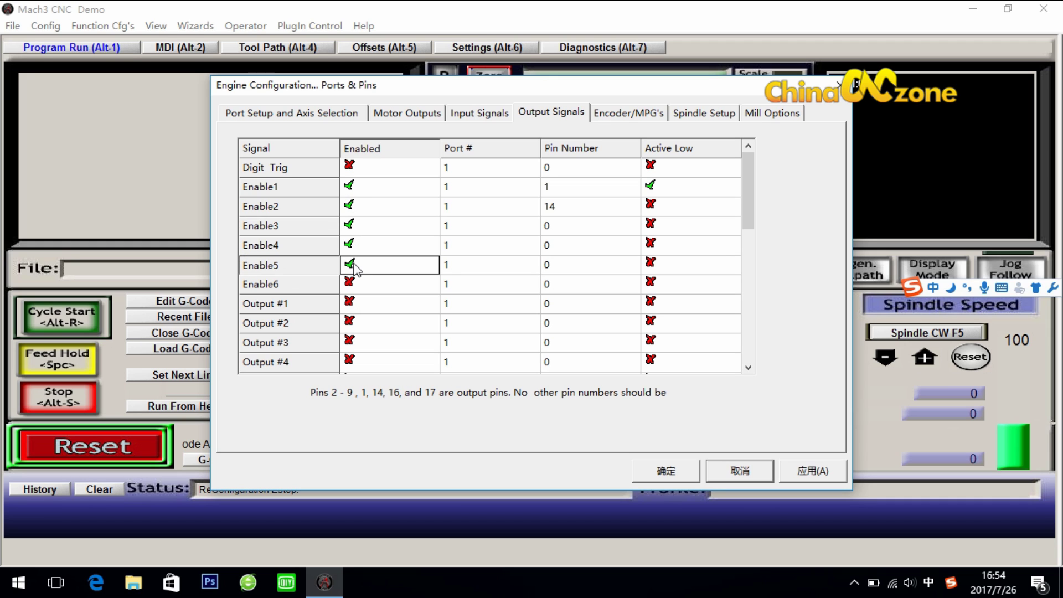
pyautogui.click(360, 306)
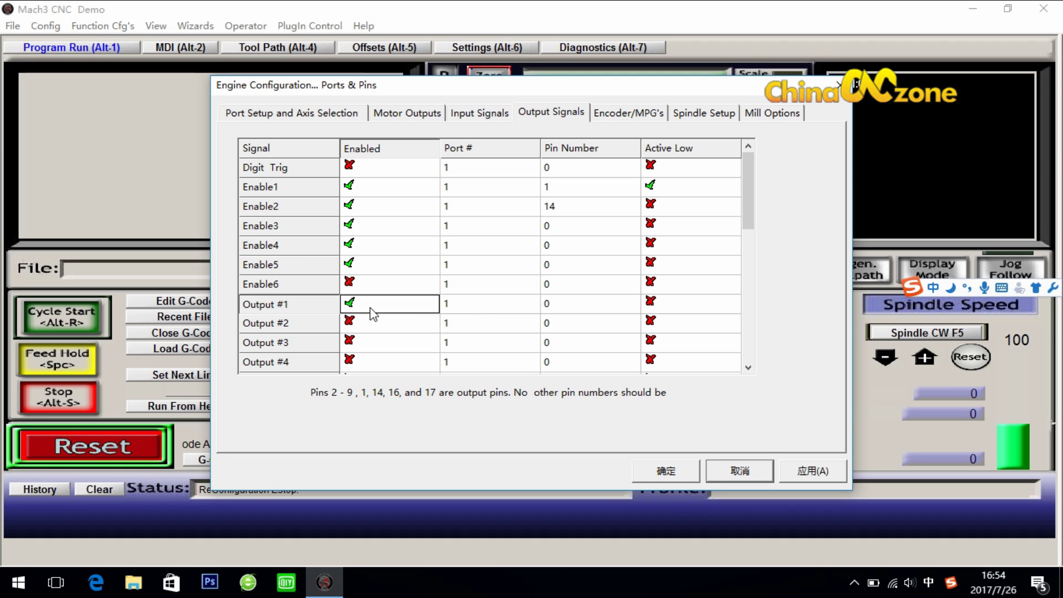
# - Set the pin number of the Enable1, Enable3, Enable4 and Enable5 output signals to 14
pyautogui.click(567, 190)
pyautogui.click(567, 190)
pyautogui.write('14')
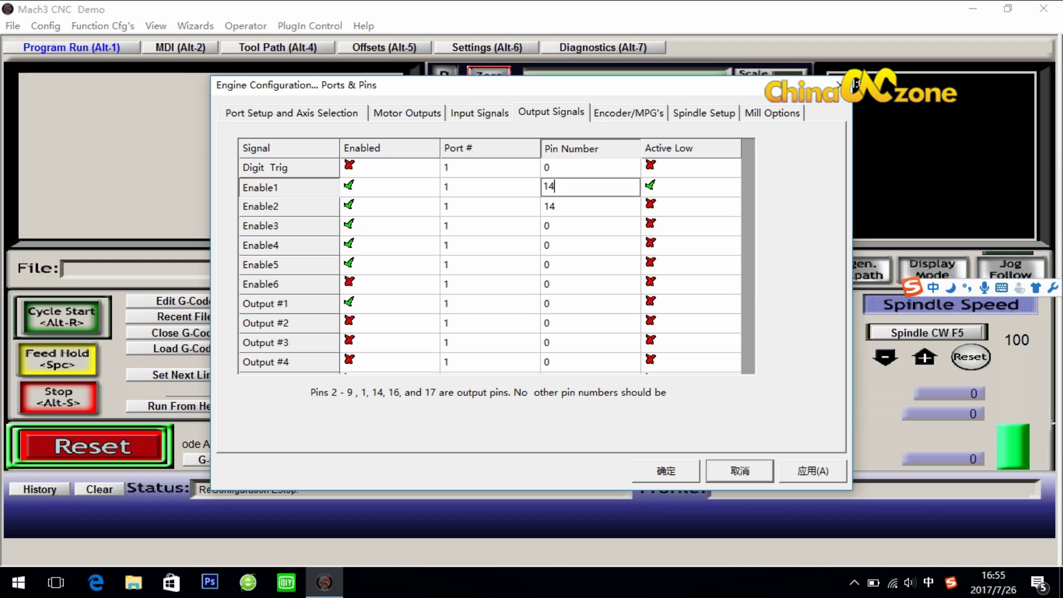
pyautogui.click(606, 227)
pyautogui.press('BackSpace')
pyautogui.write('14')
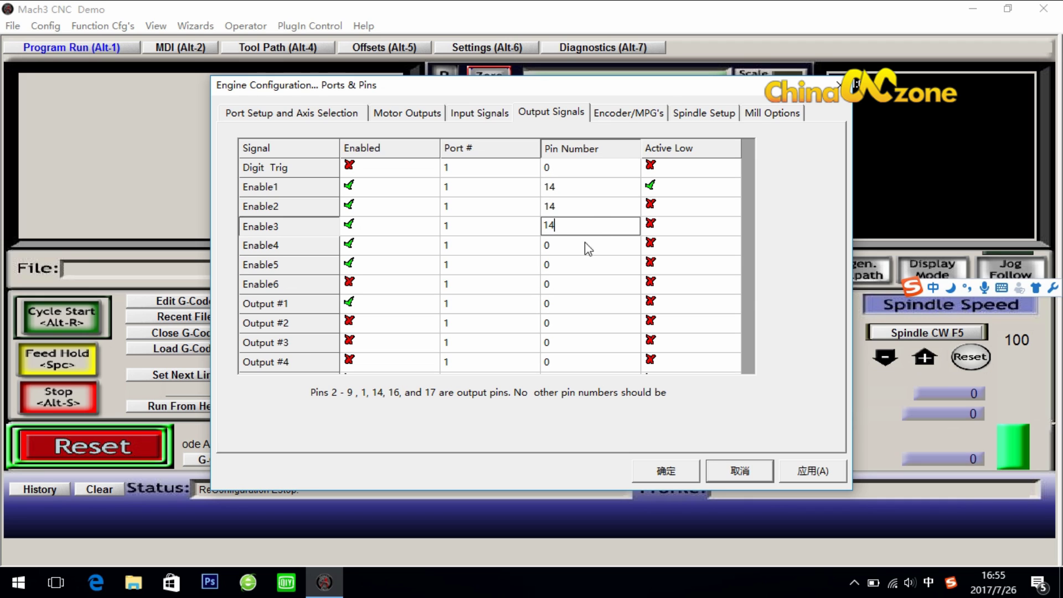
pyautogui.click(588, 248)
pyautogui.press('BackSpace')
pyautogui.write('14')
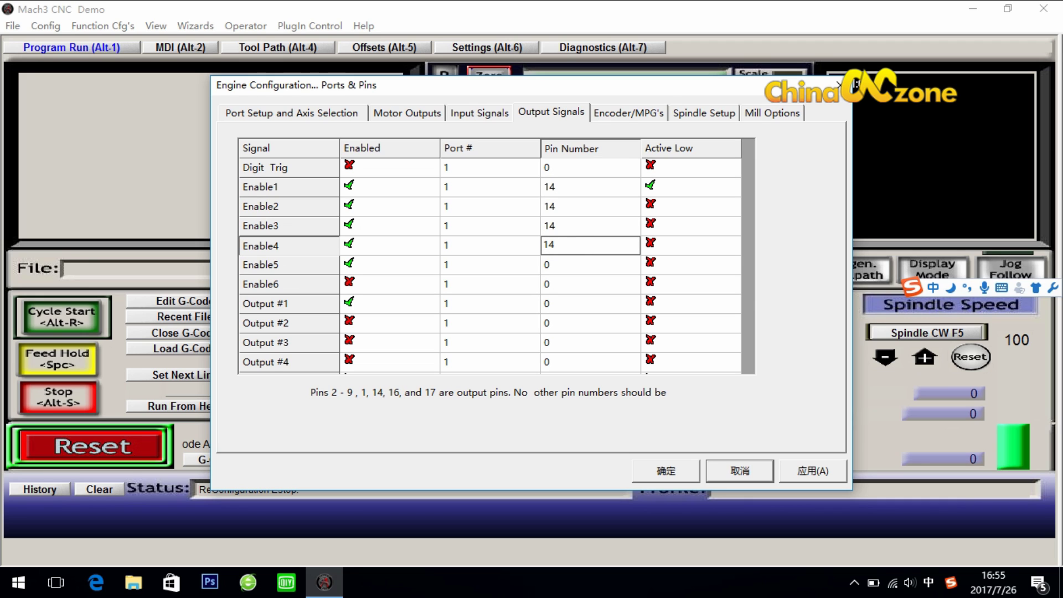
pyautogui.click(583, 266)
pyautogui.press('BackSpace')
pyautogui.write('14')
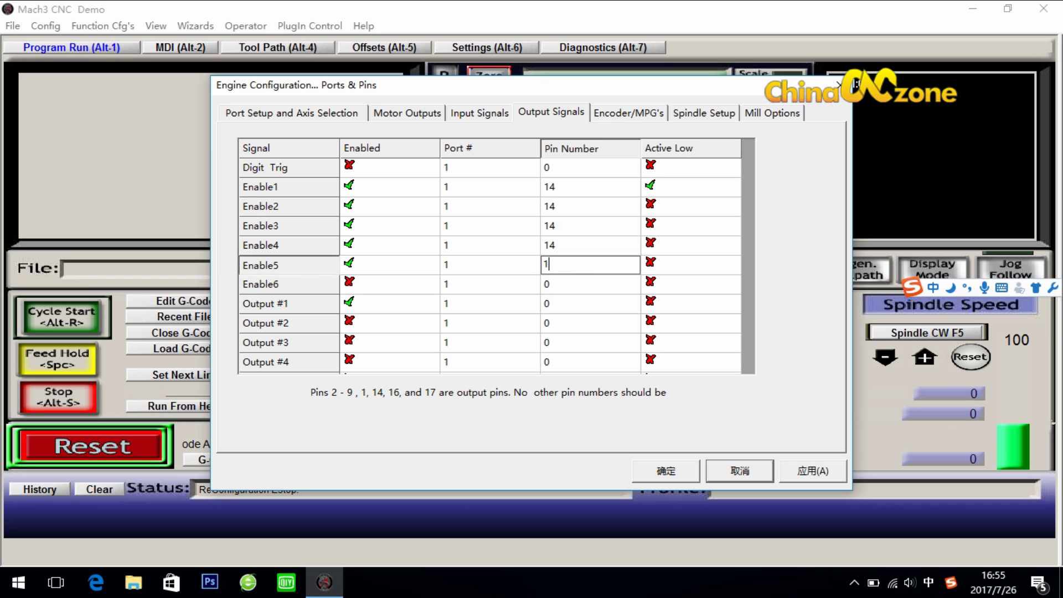
# - Set the pin number of the Output #1 output signal to 16
pyautogui.click(589, 304)
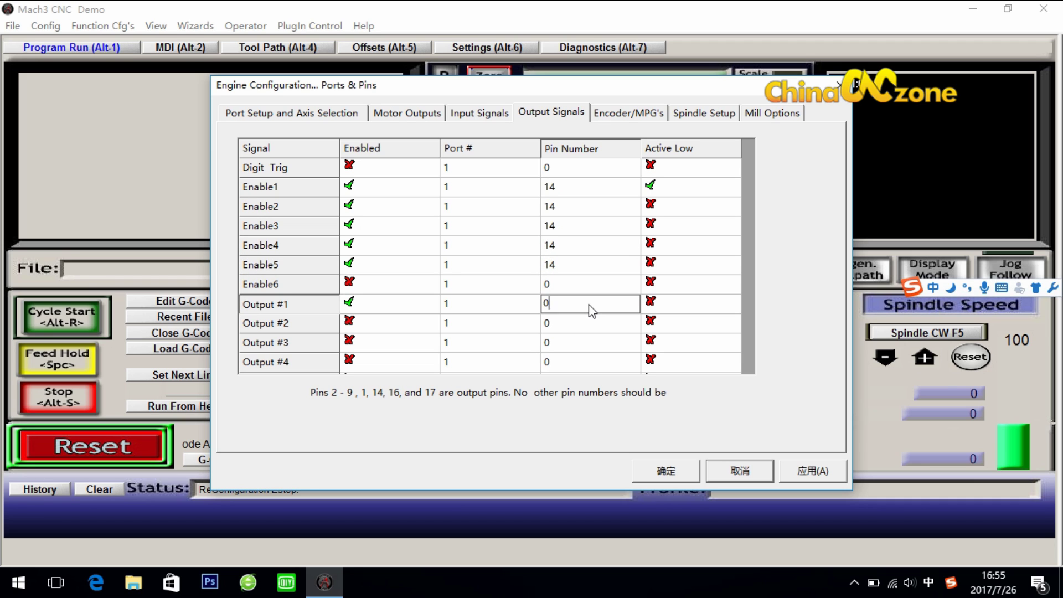
pyautogui.press('BackSpace')
pyautogui.write('16')
# - Turn on Active Low for the Enable2, Enable3 and Output #1 output signals, then apply and accept the settings
pyautogui.click(672, 206)
pyautogui.click(672, 226)
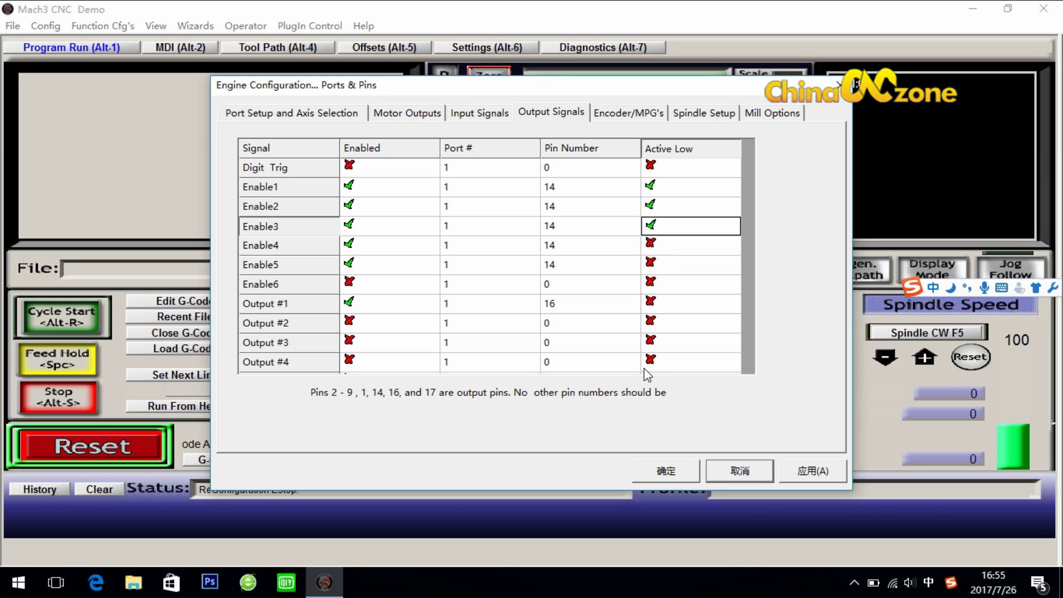
pyautogui.click(671, 306)
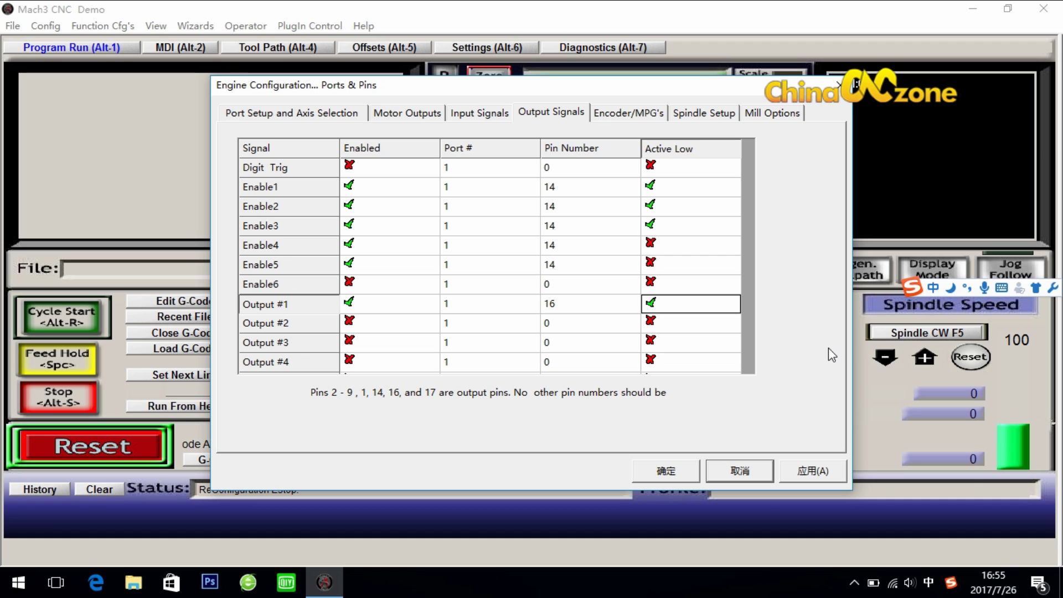
pyautogui.click(828, 476)
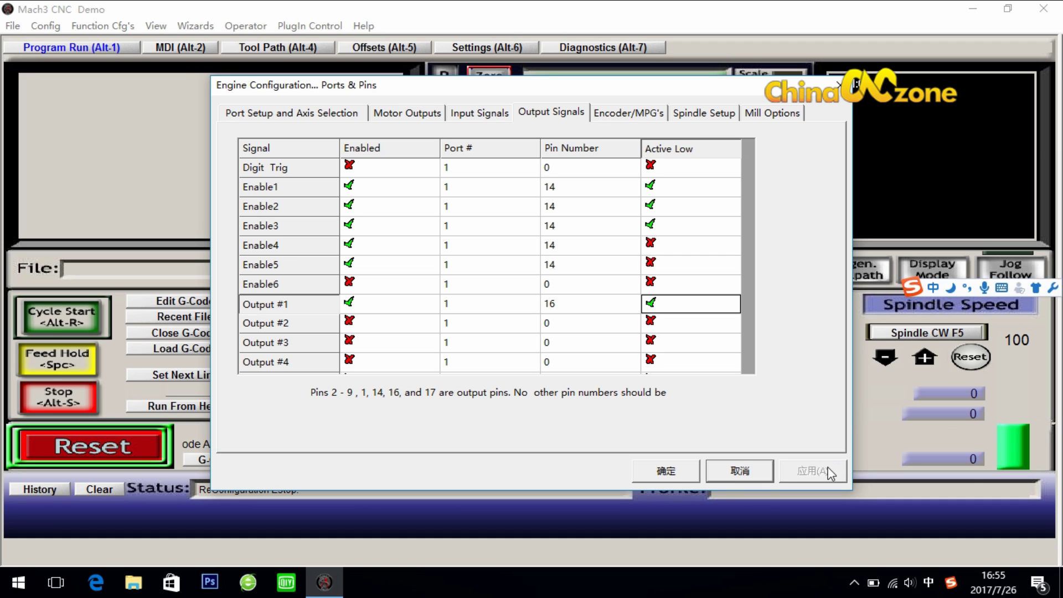
pyautogui.click(667, 480)
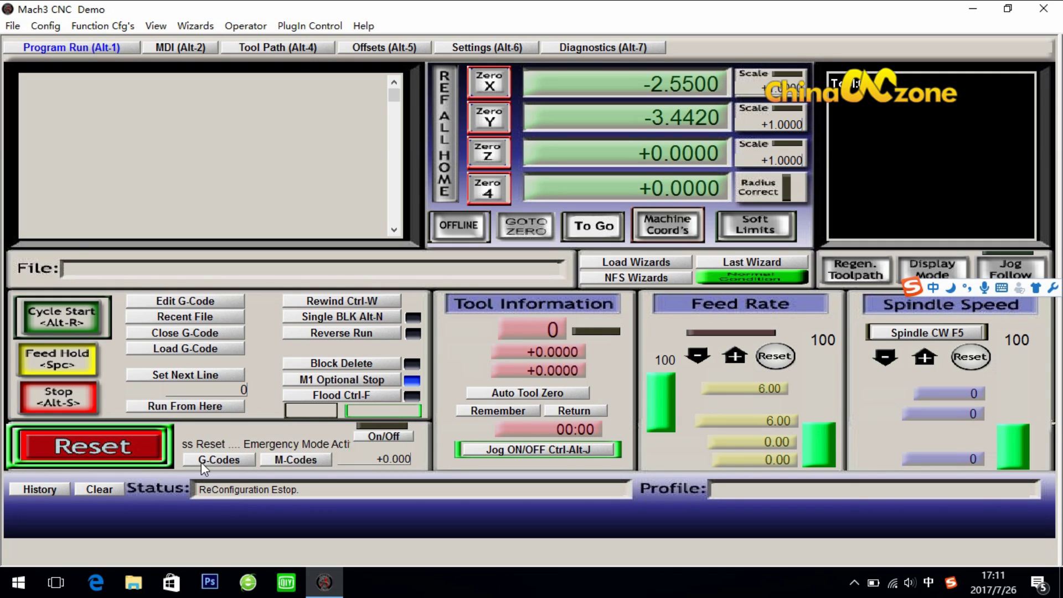
# - Open Motor Tuning and set the X axis to 400 steps per unit with a velocity of 2000 mm per minute
pyautogui.click(52, 26)
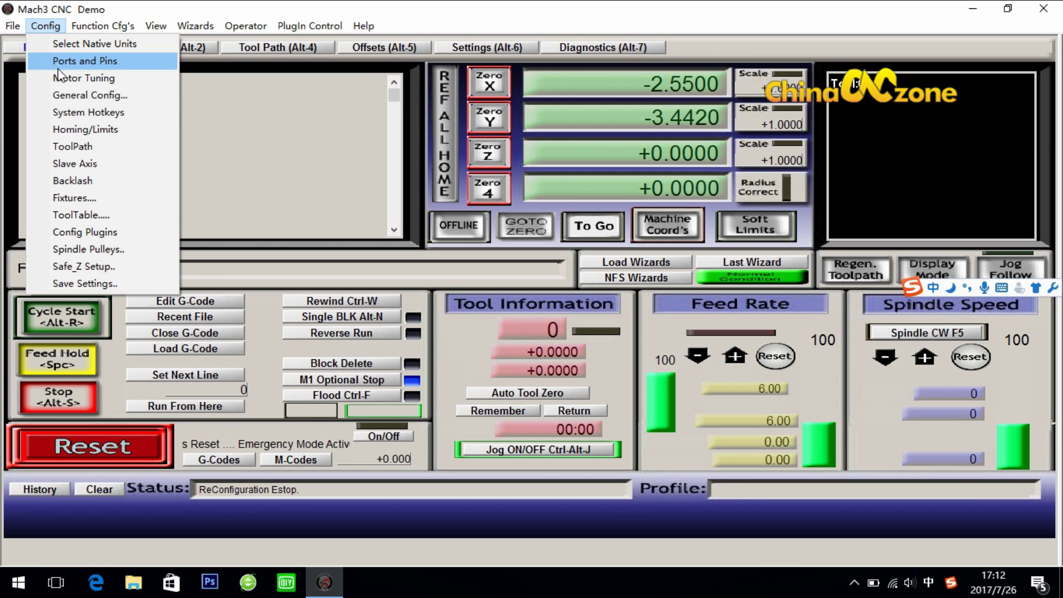
pyautogui.click(83, 78)
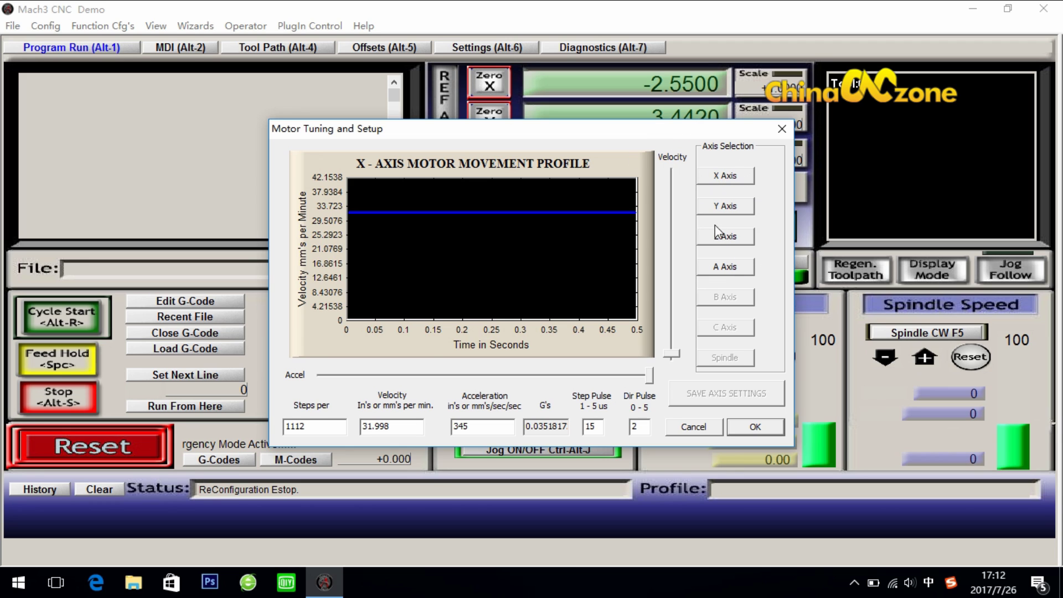
pyautogui.click(722, 177)
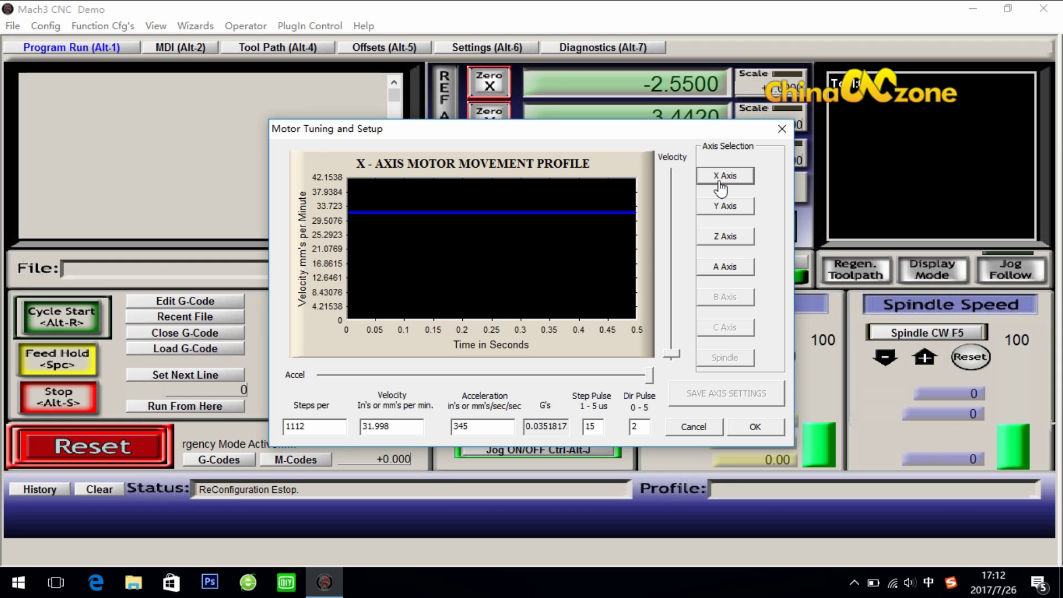
pyautogui.doubleClick(324, 427)
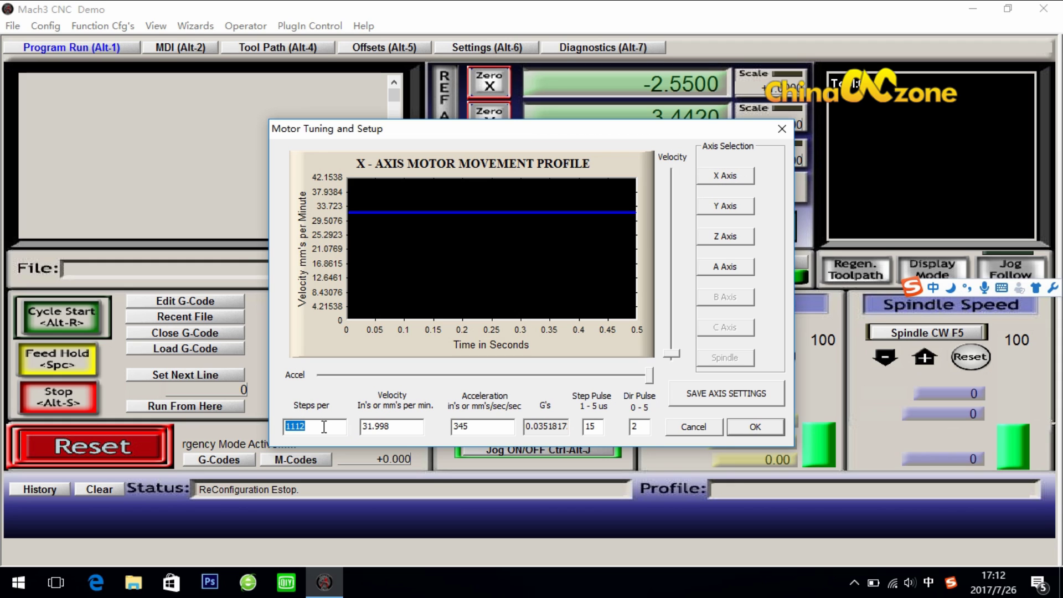
pyautogui.write('400')
pyautogui.doubleClick(405, 431)
pyautogui.write('200')
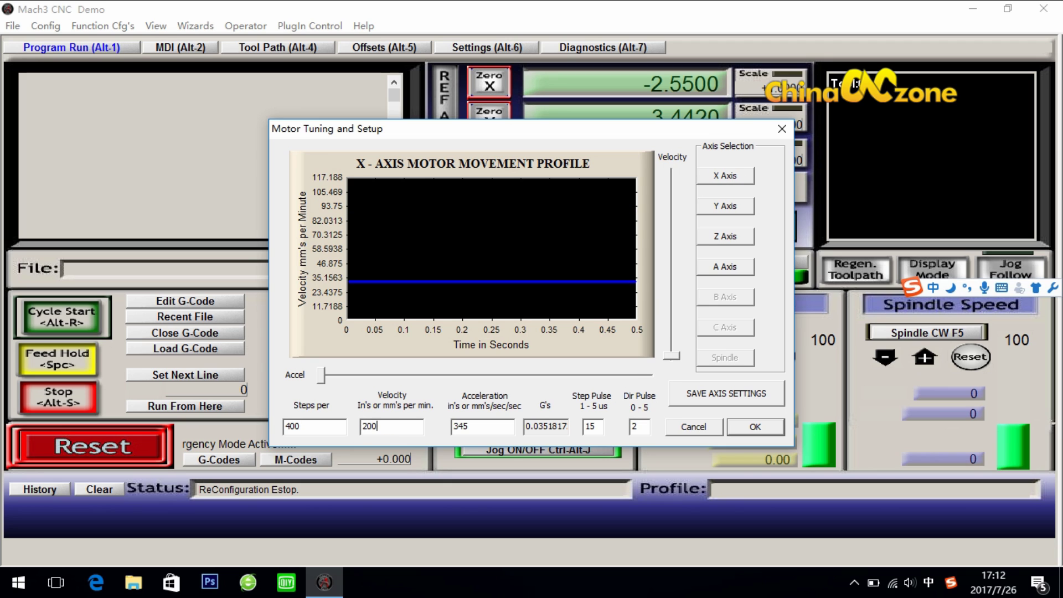
pyautogui.write('0')
# - Set the X axis acceleration to 300, step pulse to 5 and direction pulse to 5, and save the axis settings
pyautogui.doubleClick(489, 430)
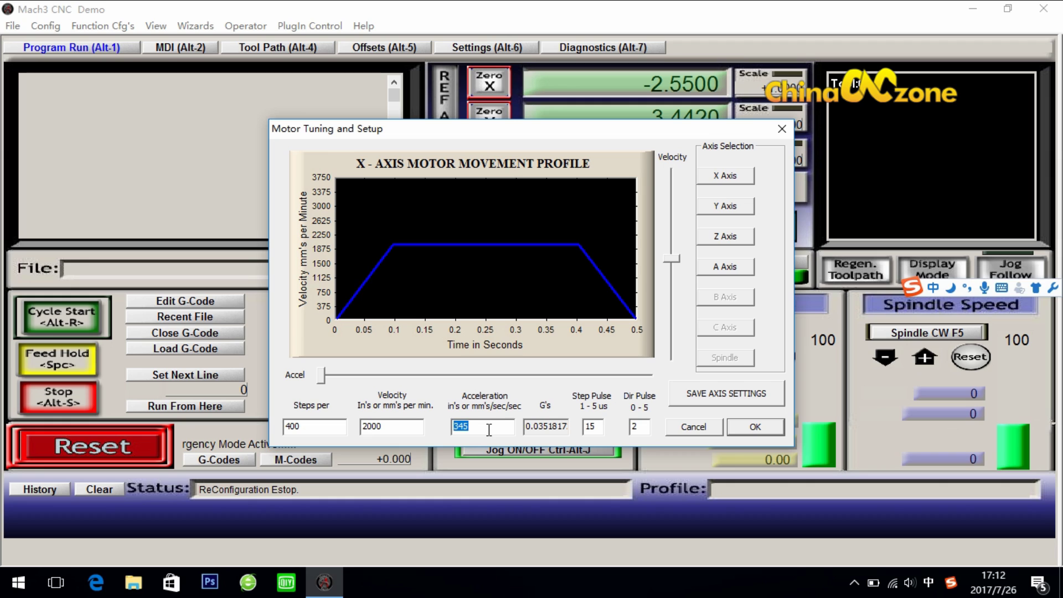
pyautogui.write('300')
pyautogui.doubleClick(602, 426)
pyautogui.write('5')
pyautogui.doubleClick(645, 426)
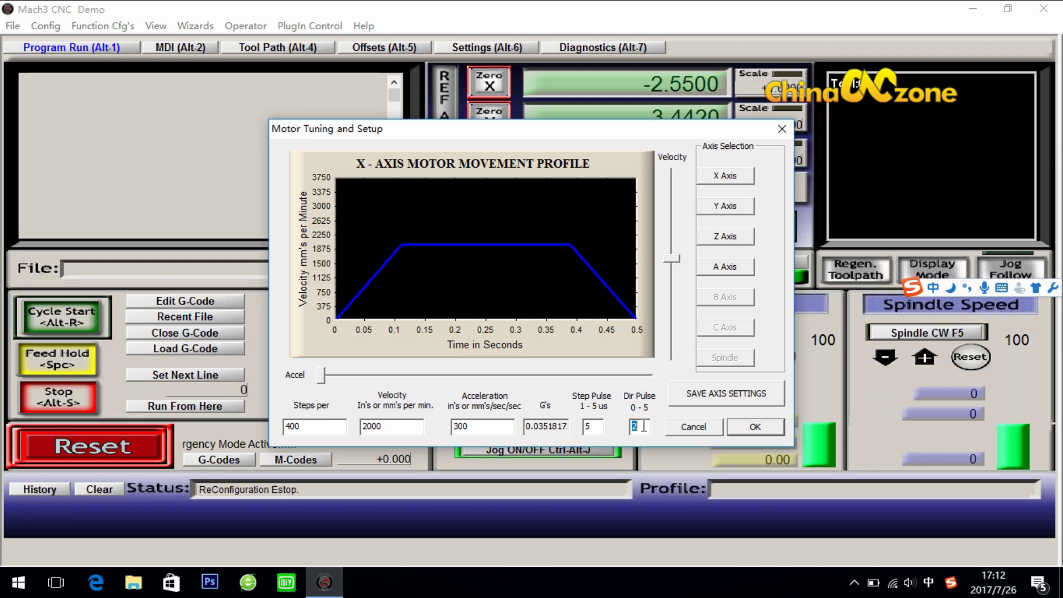
pyautogui.write('5')
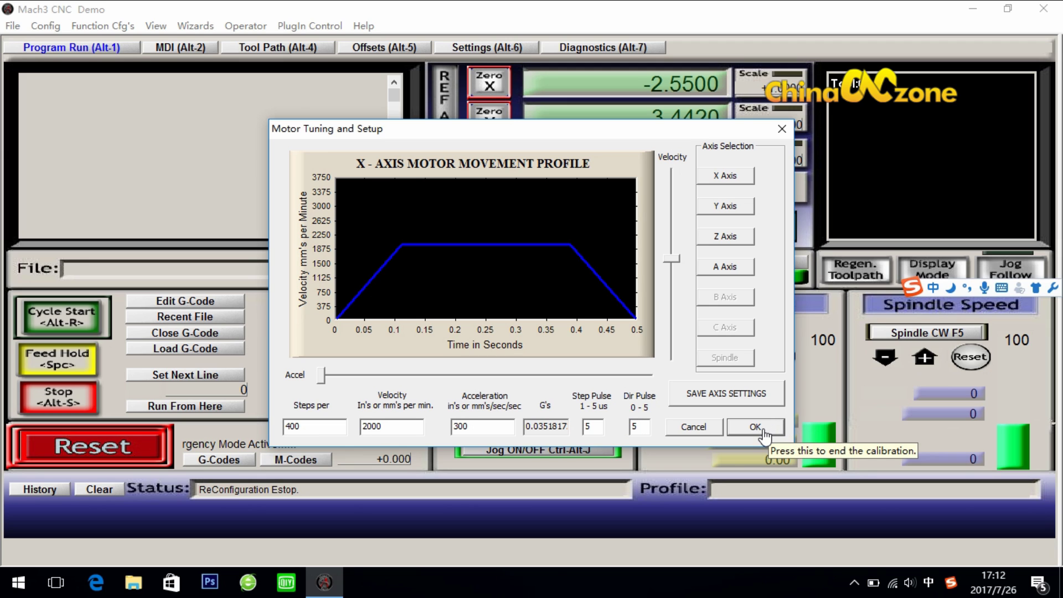
pyautogui.click(732, 406)
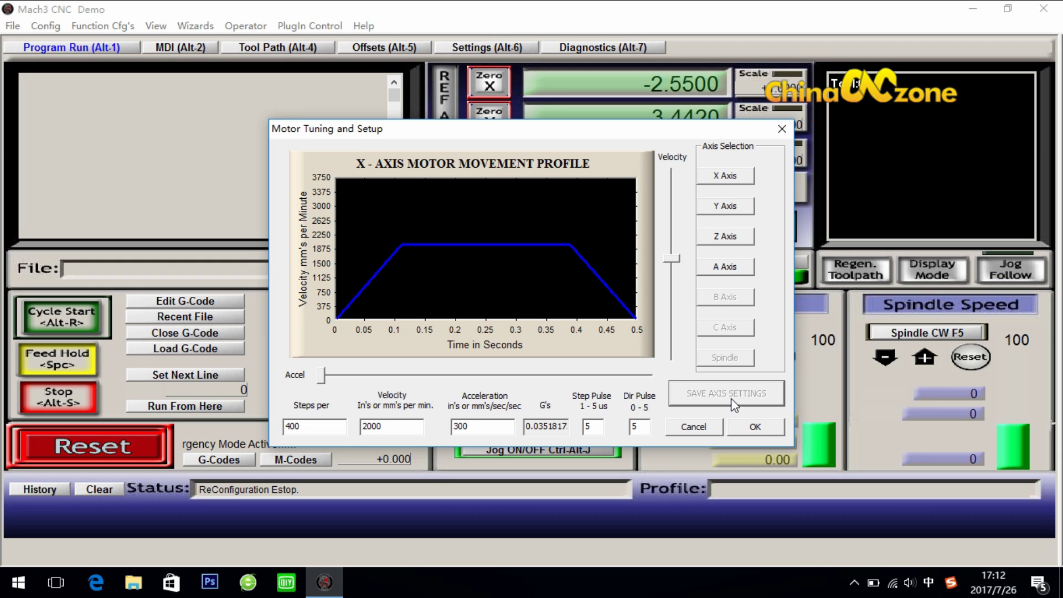
# - Set the Y axis motor tuning to 400 steps per unit and a velocity of 2000 mm per minute
pyautogui.click(719, 211)
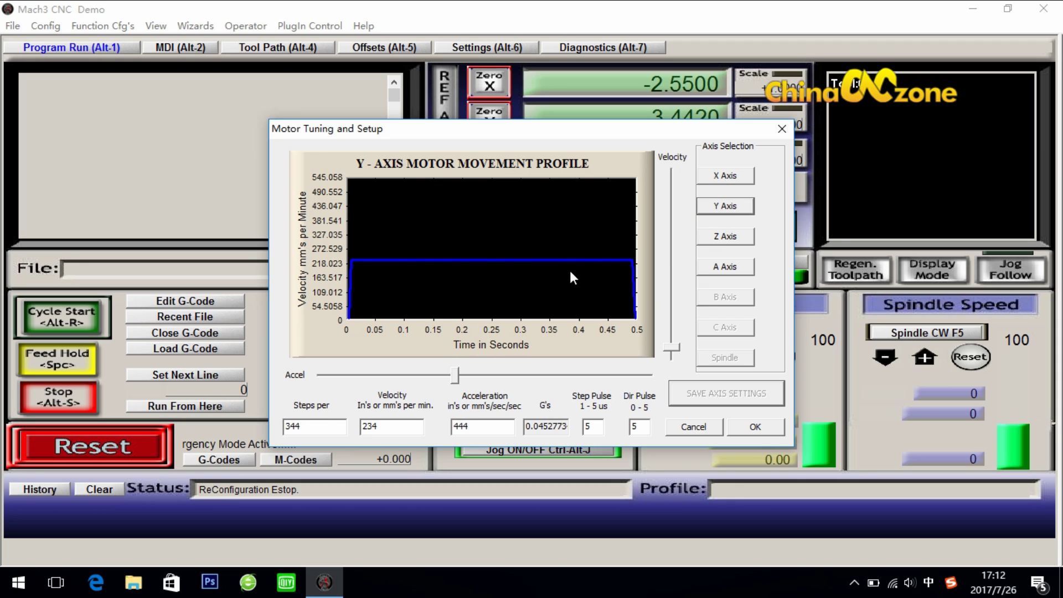
pyautogui.click(321, 425)
pyautogui.doubleClick(321, 426)
pyautogui.write('400')
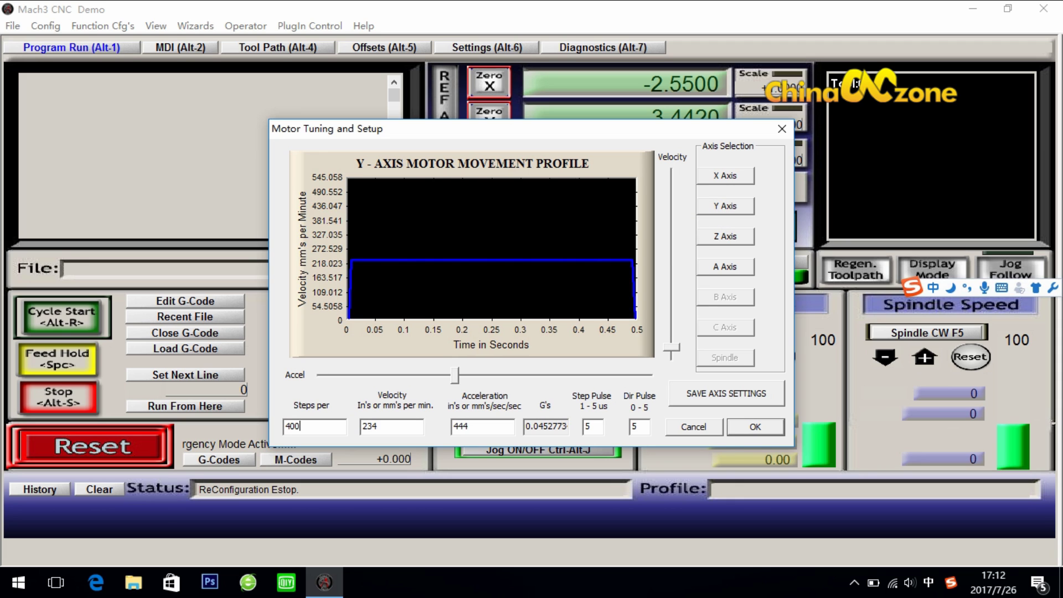
pyautogui.press('Tab')
pyautogui.write('2000')
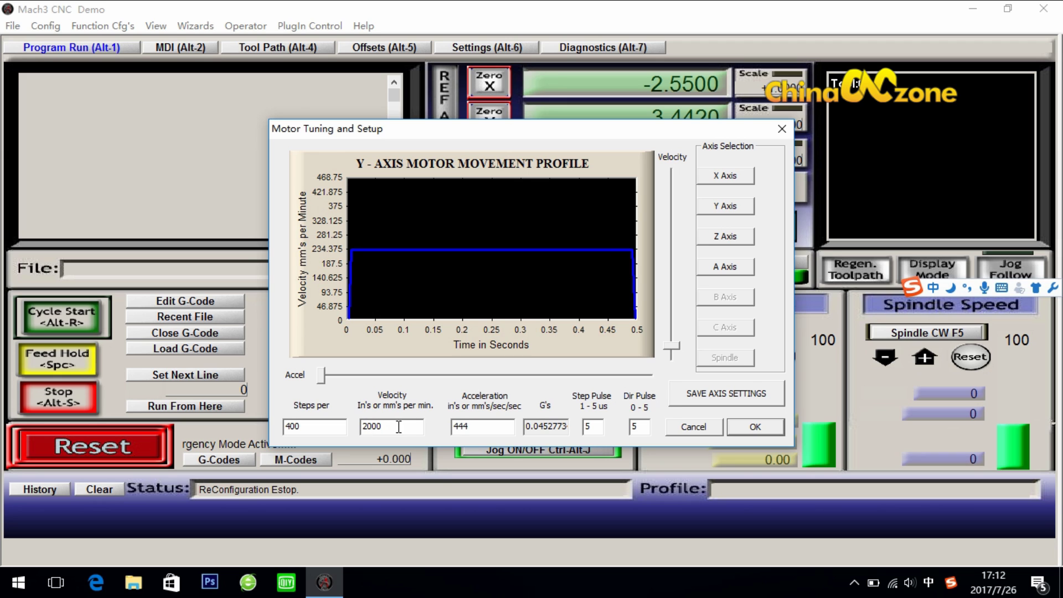
# - Set the Y axis acceleration to 300 and save the axis settings
pyautogui.doubleClick(476, 423)
pyautogui.write('00')
pyautogui.press('BackSpace')
pyautogui.press('BackSpace')
pyautogui.write('300')
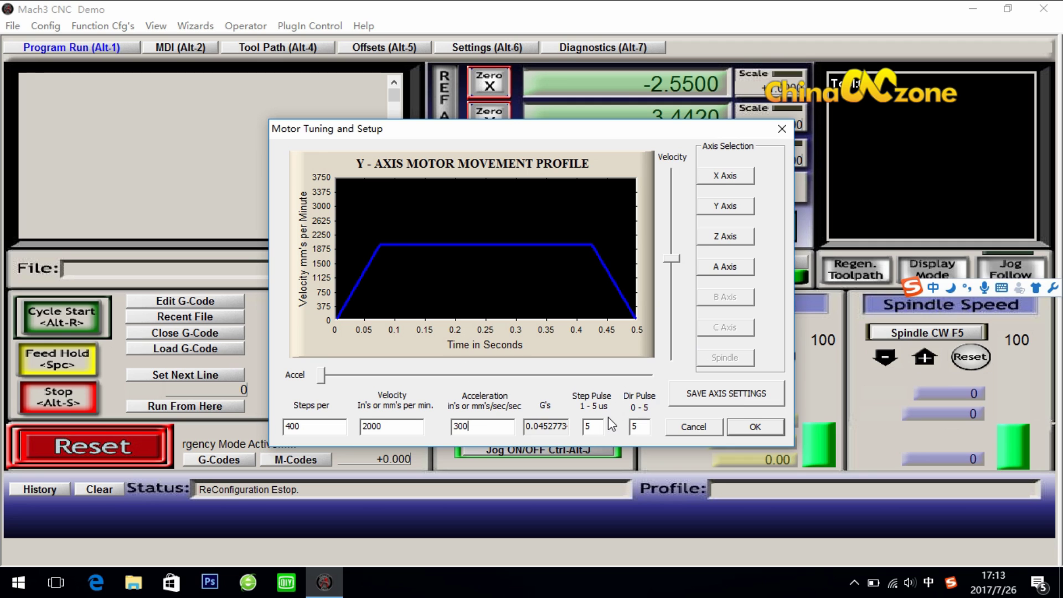
pyautogui.click(696, 394)
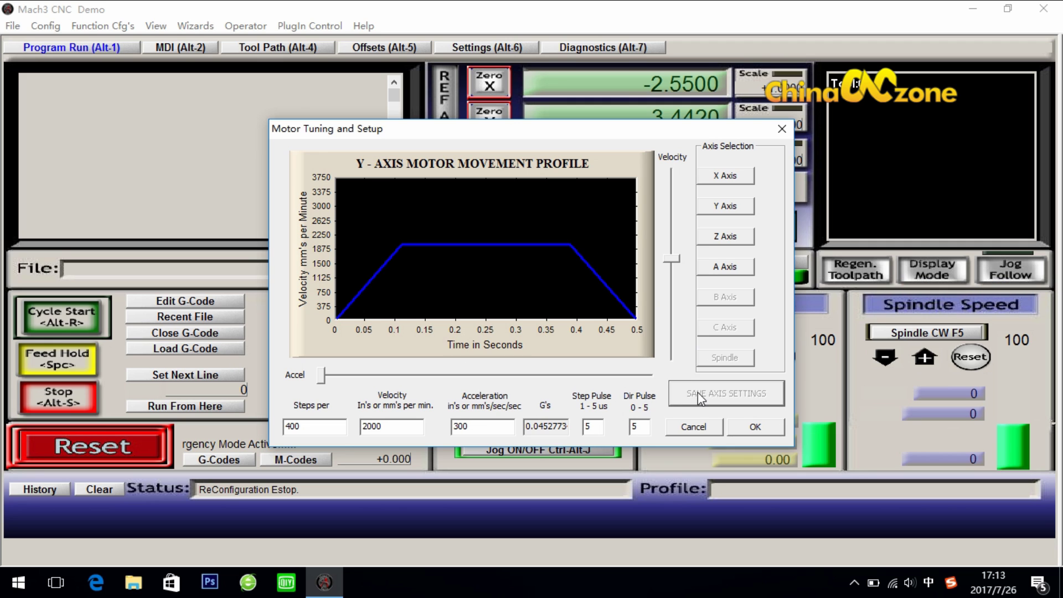
# - Set the Z axis motor tuning to 400 steps per unit and a velocity of 2000 mm per minute
pyautogui.click(722, 242)
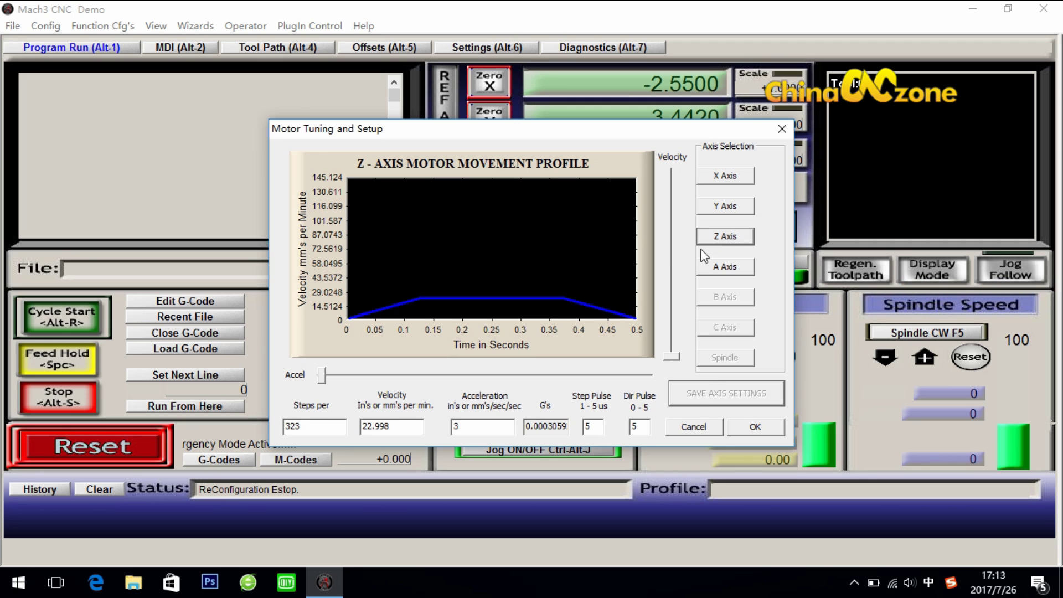
pyautogui.doubleClick(322, 426)
pyautogui.write('400')
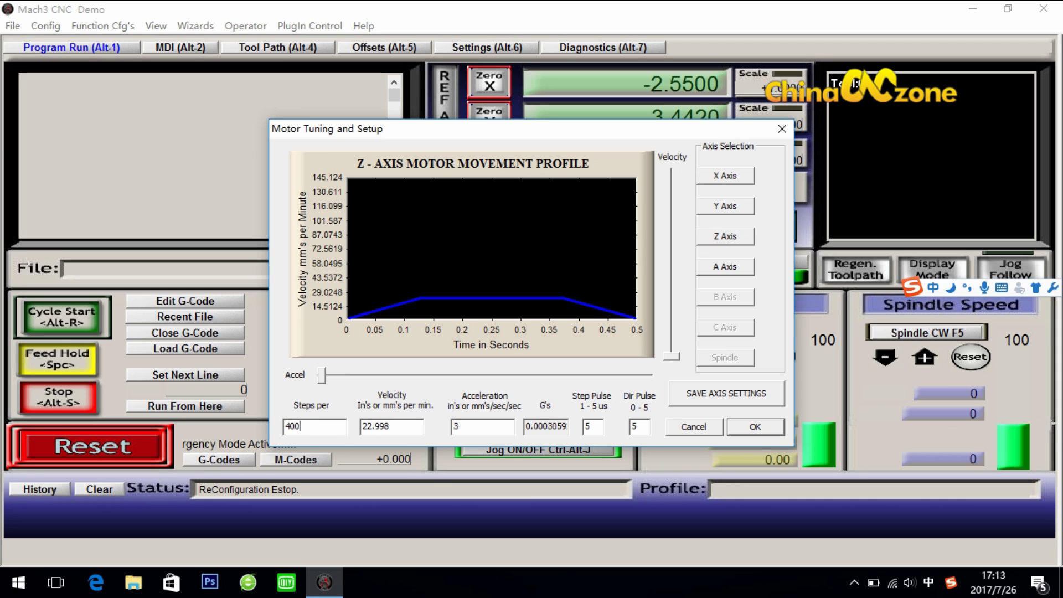
pyautogui.doubleClick(399, 427)
pyautogui.write('2000')
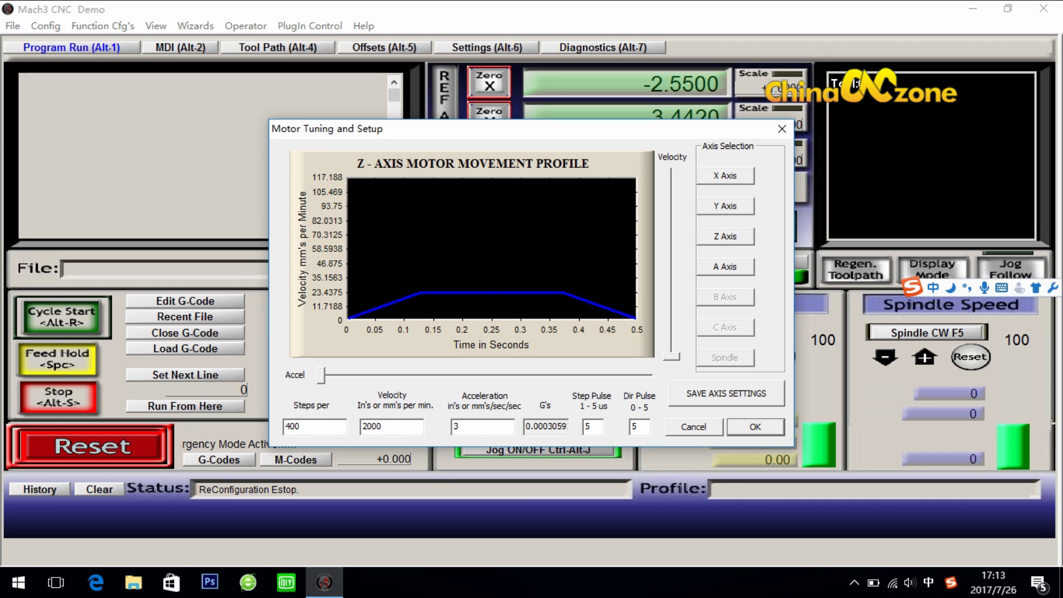
# - Set the Z axis acceleration to 300 and save the axis settings
pyautogui.doubleClick(482, 427)
pyautogui.click(516, 426)
pyautogui.moveTo(501, 425); pyautogui.dragTo(407, 425)
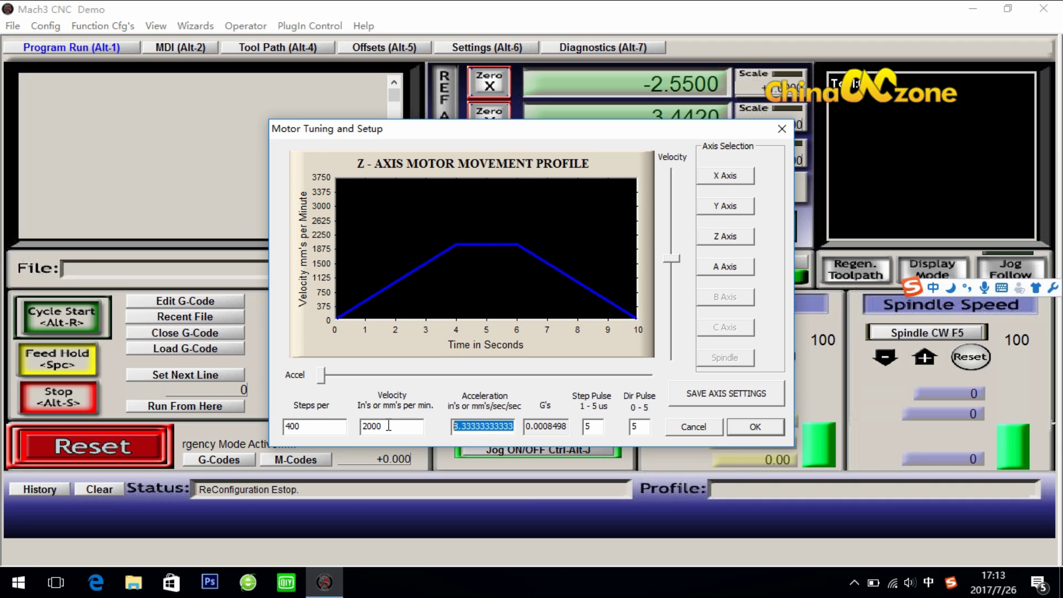
pyautogui.write('300')
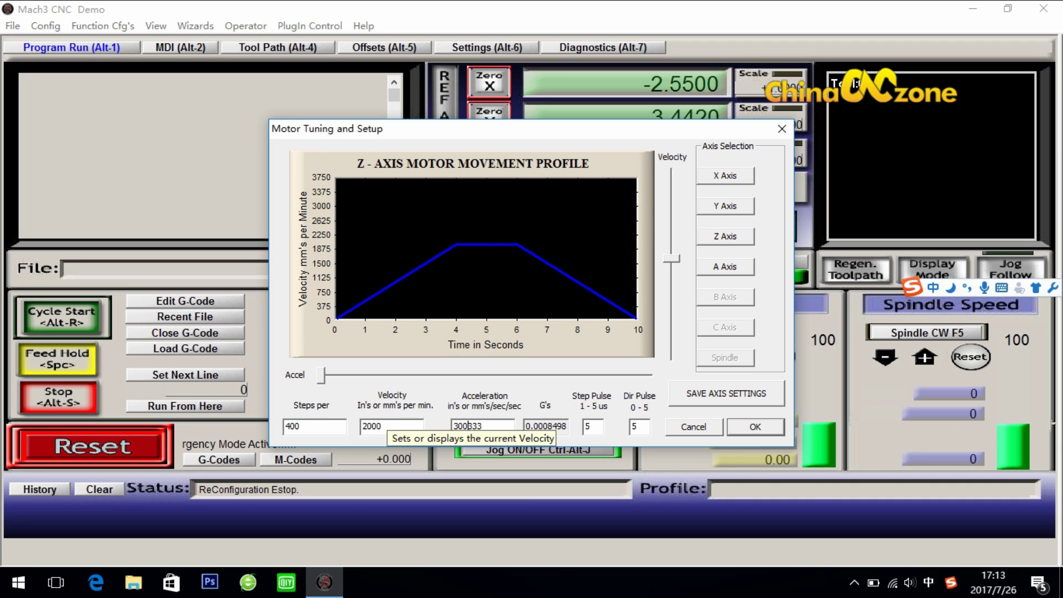
pyautogui.press('BackSpace')
pyautogui.press('BackSpace')
pyautogui.press('BackSpace')
pyautogui.click(593, 426)
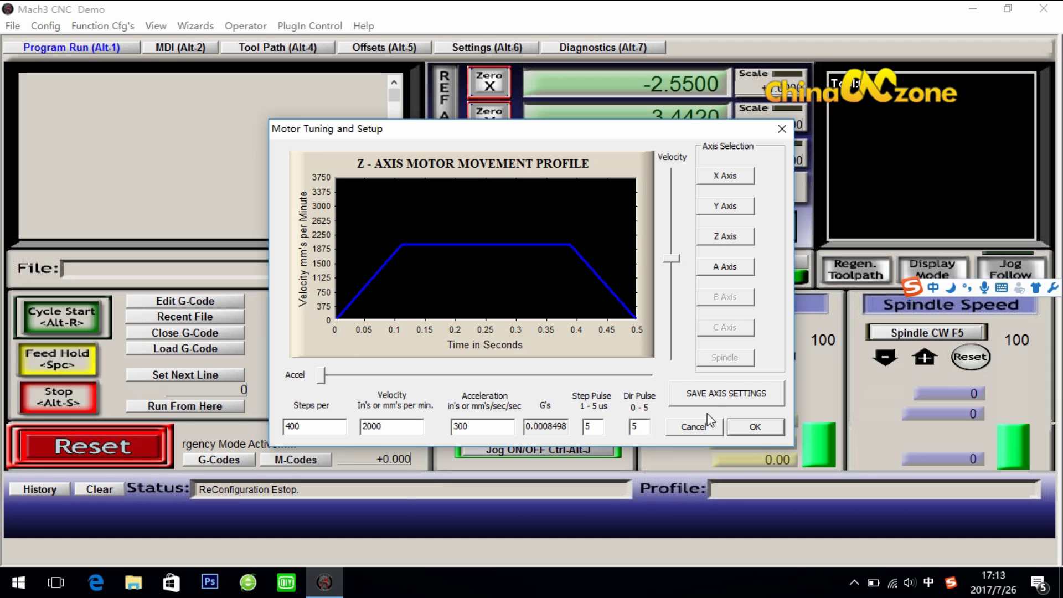
pyautogui.click(709, 398)
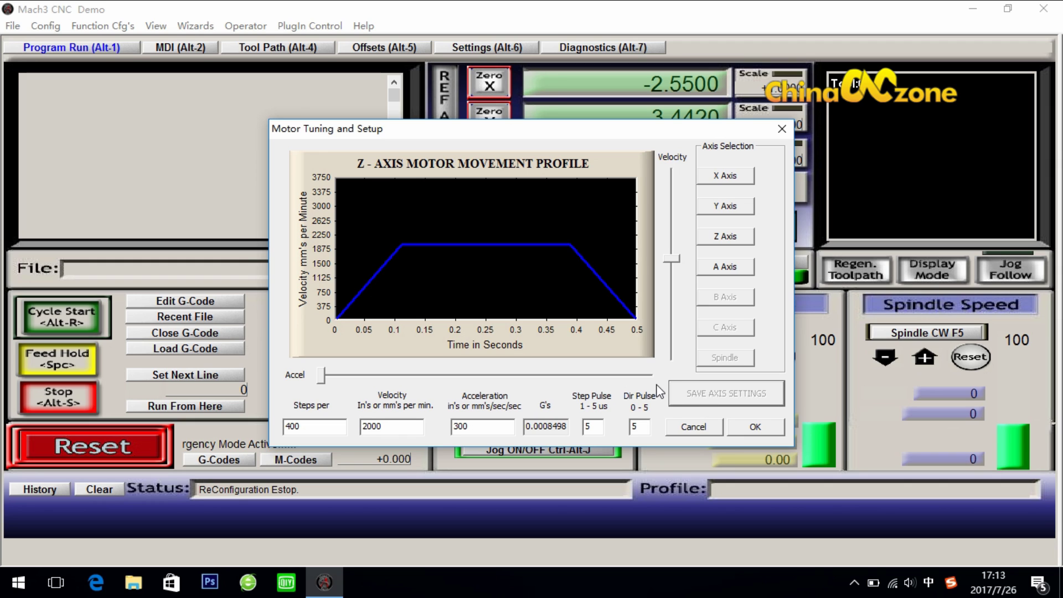
# - Set the A axis motor tuning to 13.3333 steps per unit and a velocity of 700
pyautogui.click(727, 276)
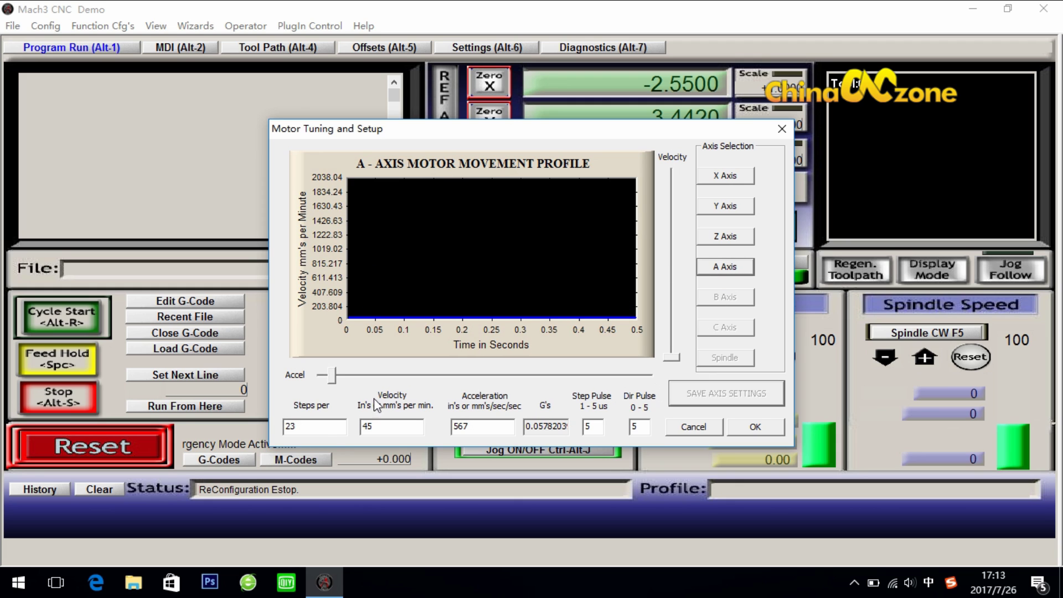
pyautogui.doubleClick(321, 428)
pyautogui.press('BackSpace')
pyautogui.write('13.3333')
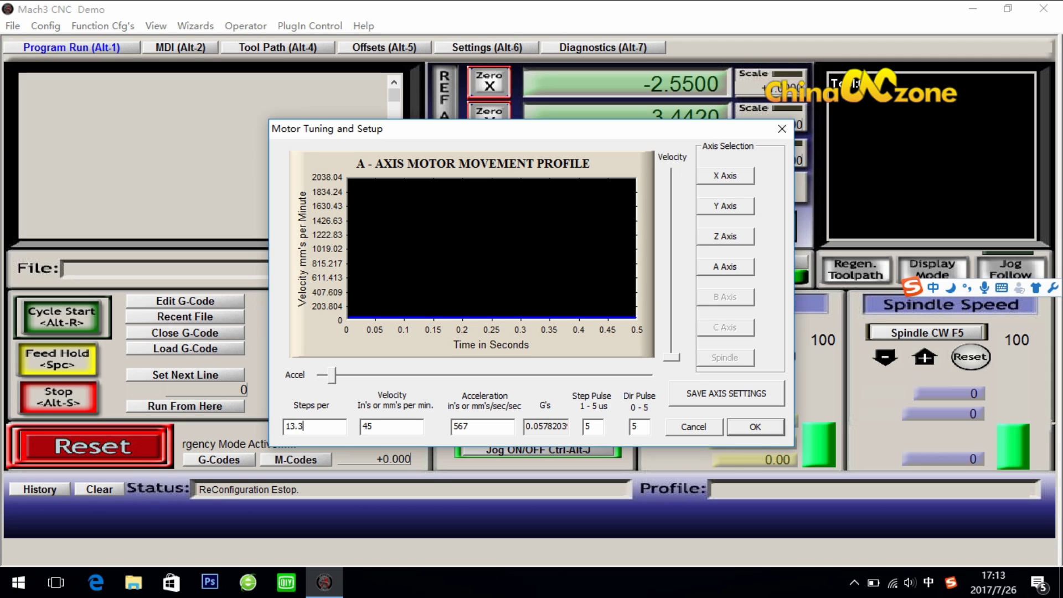
pyautogui.doubleClick(396, 432)
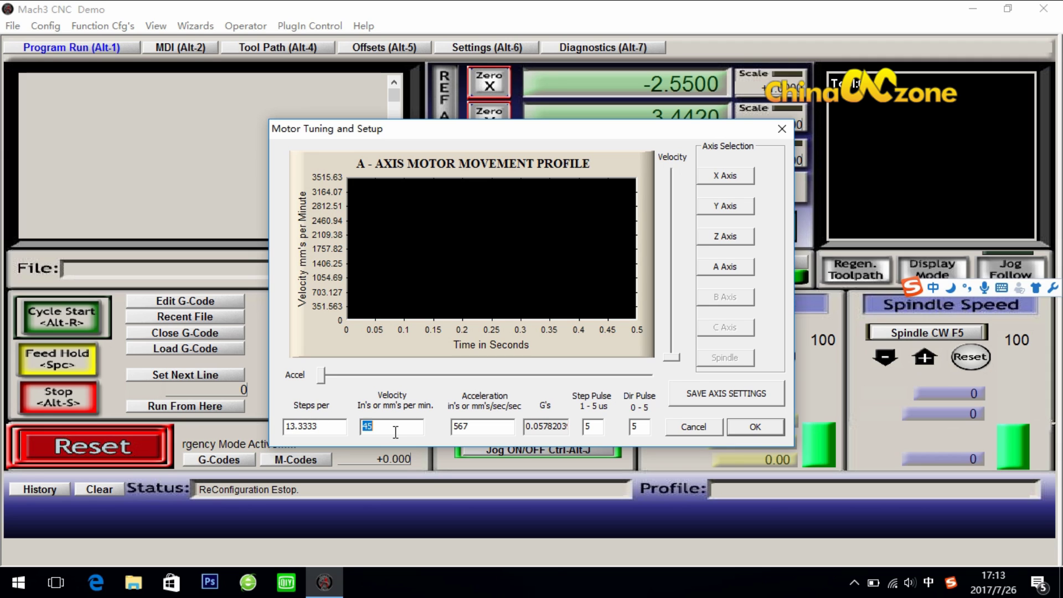
pyautogui.write('700')
# - Set the A axis acceleration to 100 and its step and direction pulses to 1, then save the axis and accept the motor tuning
pyautogui.doubleClick(481, 427)
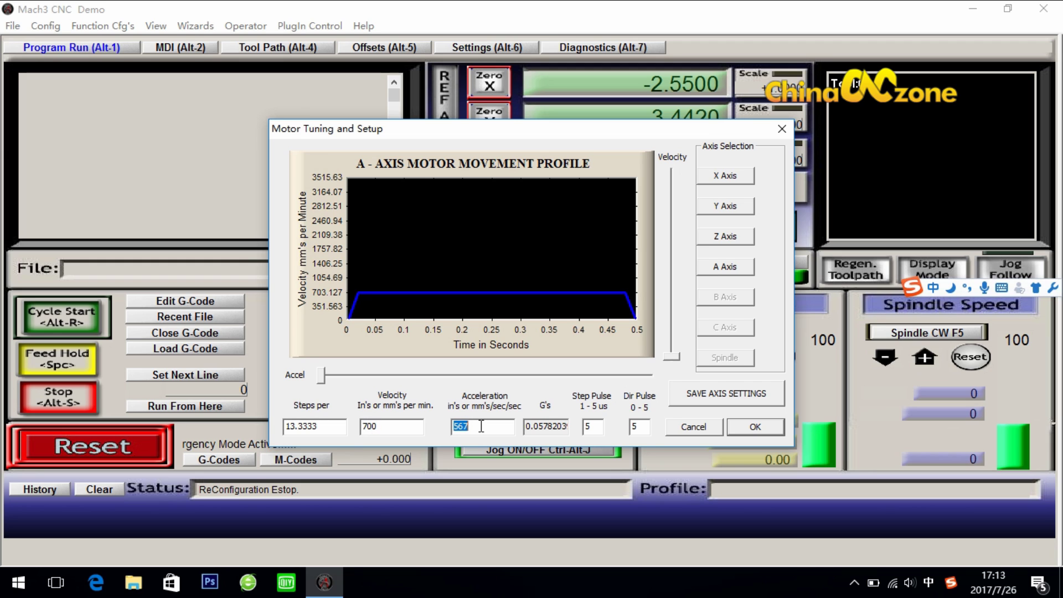
pyautogui.write('100')
pyautogui.doubleClick(604, 425)
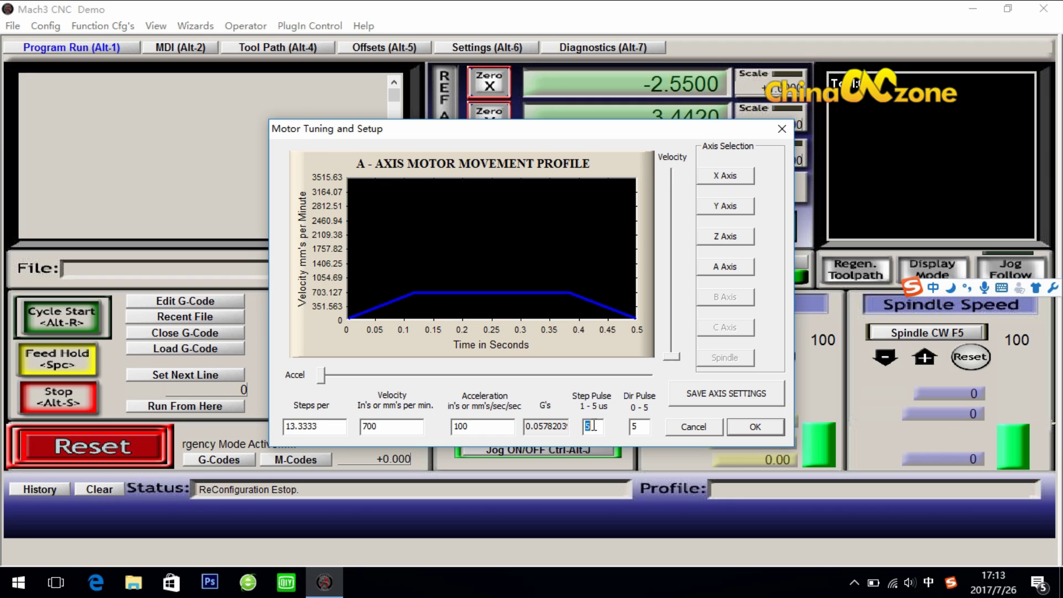
pyautogui.write('1')
pyautogui.press('BackSpace')
pyautogui.write('1')
pyautogui.click(709, 394)
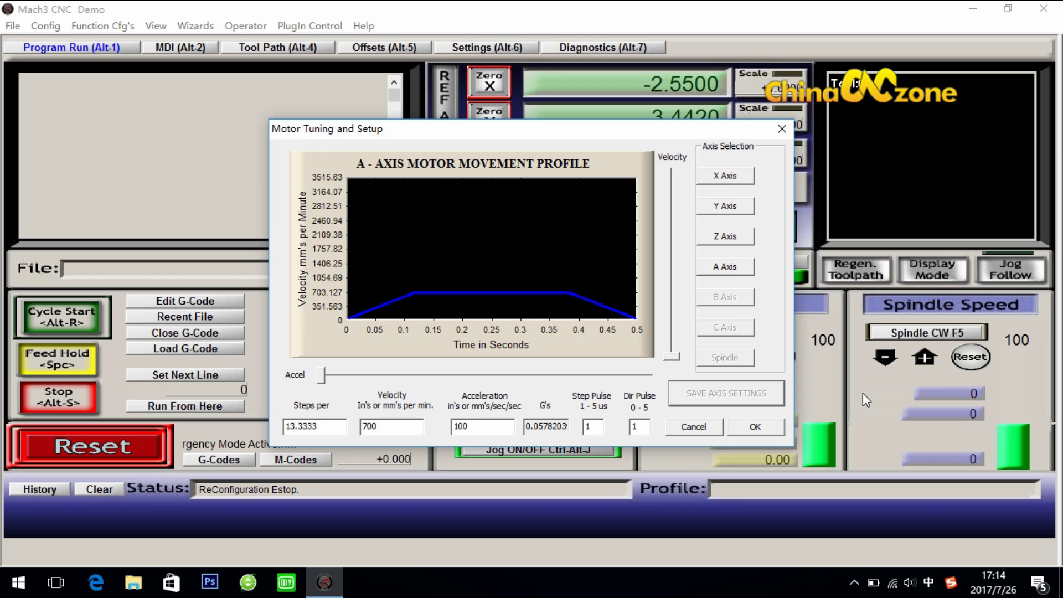
pyautogui.click(755, 427)
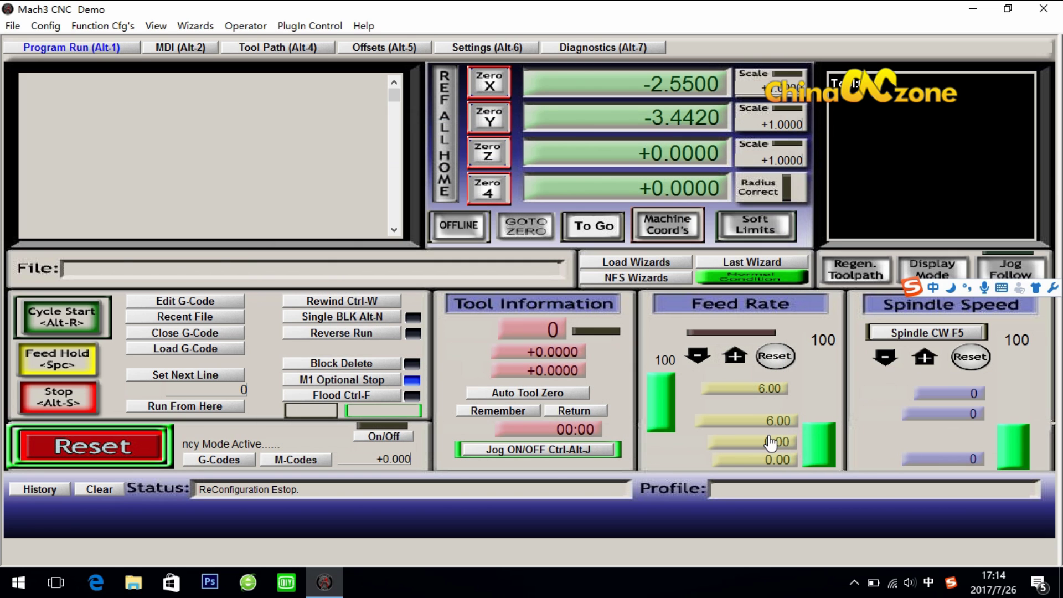